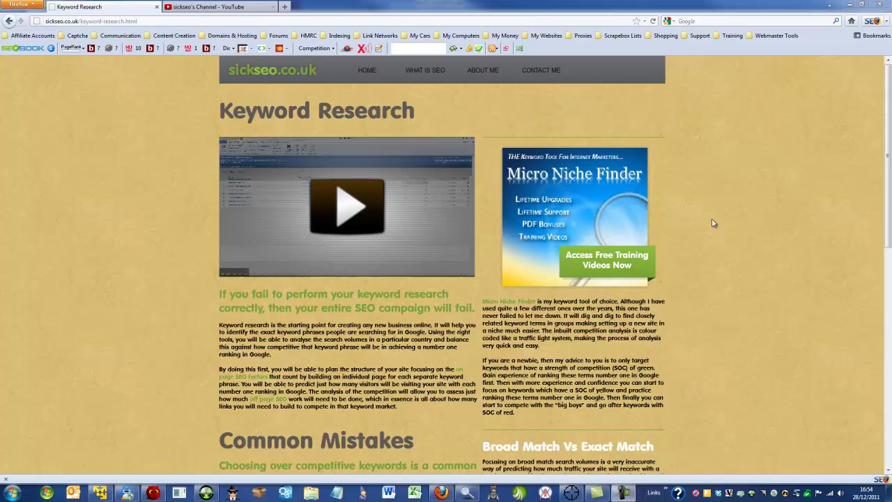
- View the sickseo YouTube channel with its Introduction To SEO video and return to the Keyword Research page, highlighting its web address
left_click(212, 7)
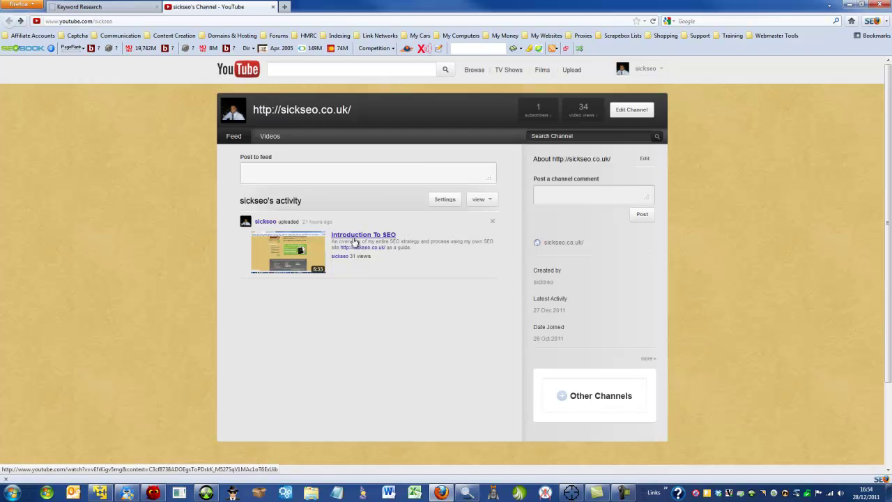
left_click(120, 8)
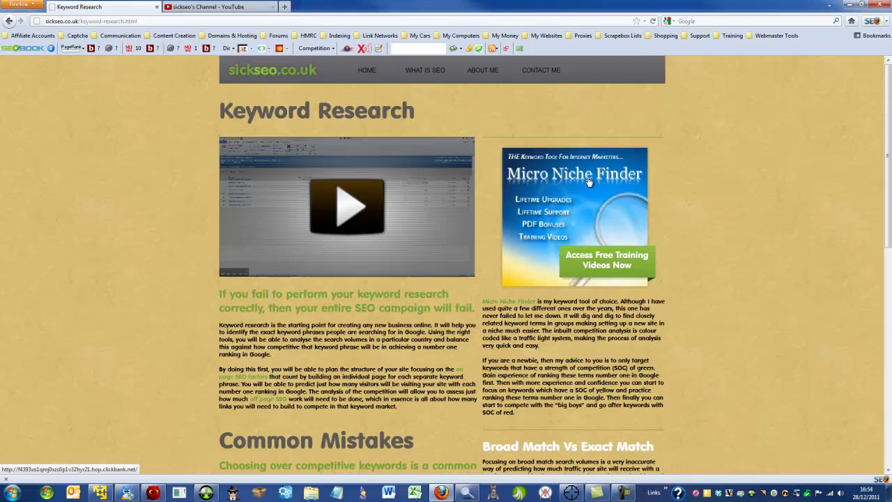
left_click(87, 21)
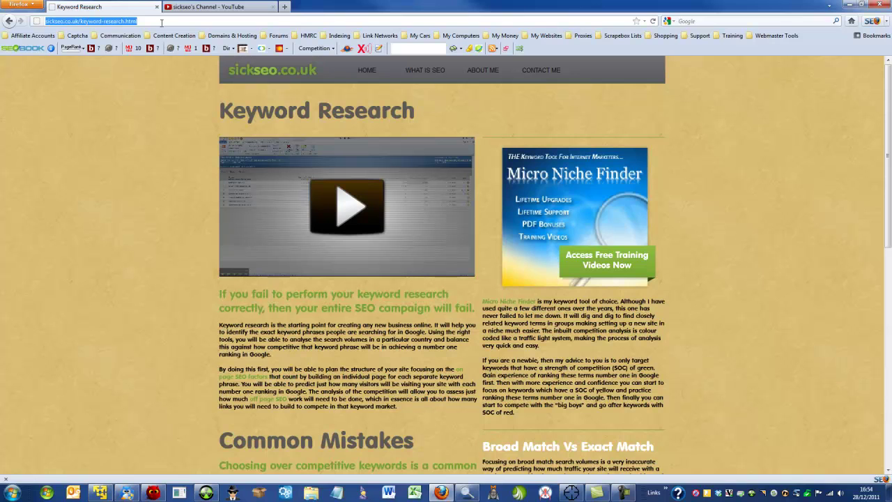
left_click(665, 218)
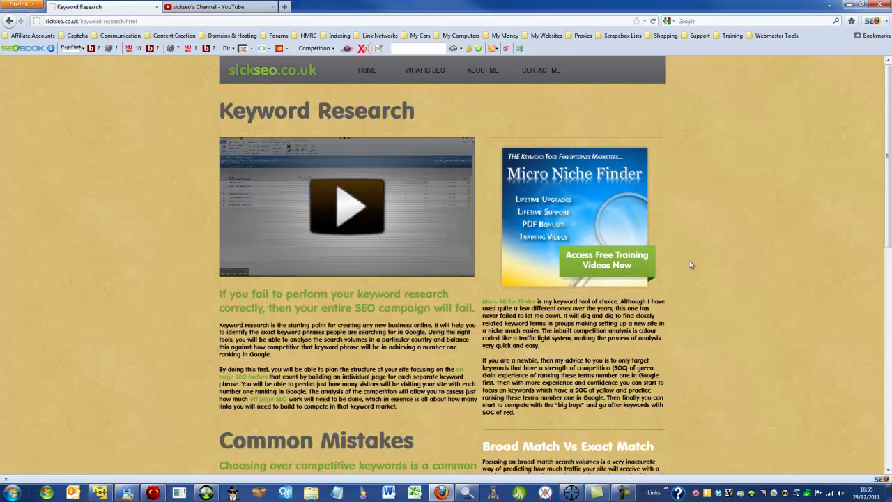
- Read through the Keyword Research page, including Common Mistakes, Broad Match Vs Exact Match, SEO Competition Analysis and Prevent Your IP Being Banned
scroll(688, 263, "down", 10)
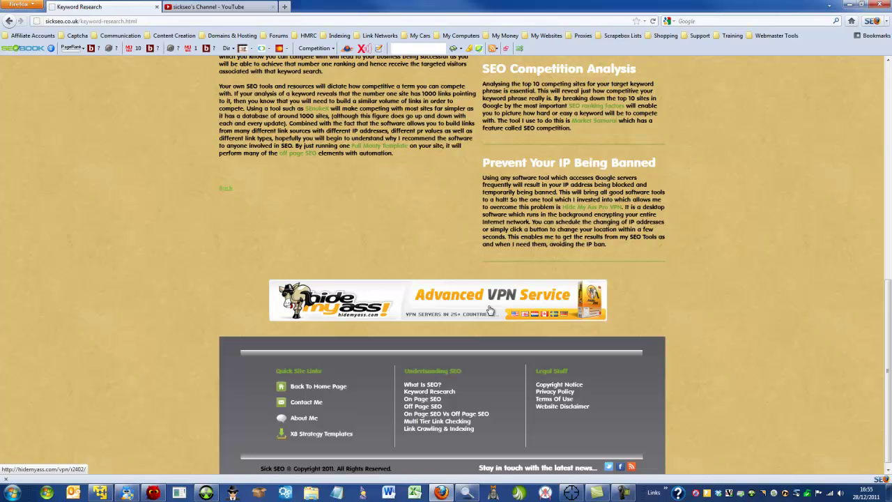
scroll(490, 310, "up", 10)
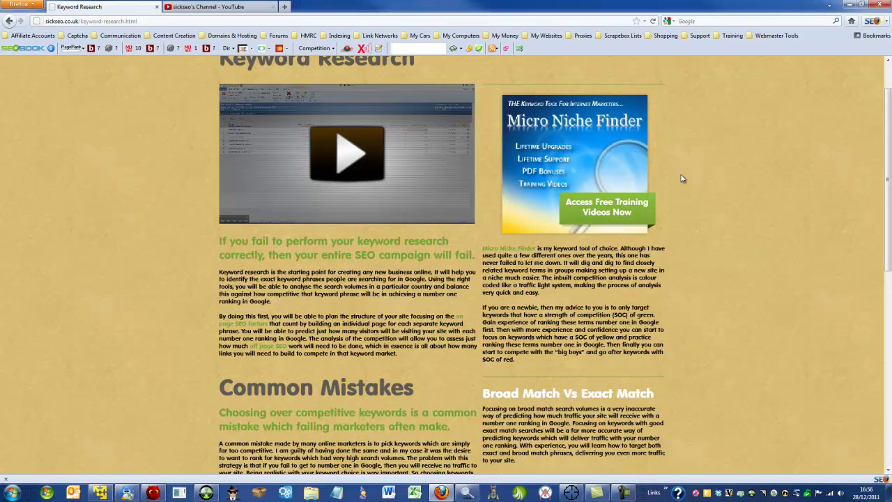
scroll(681, 179, "down", 5)
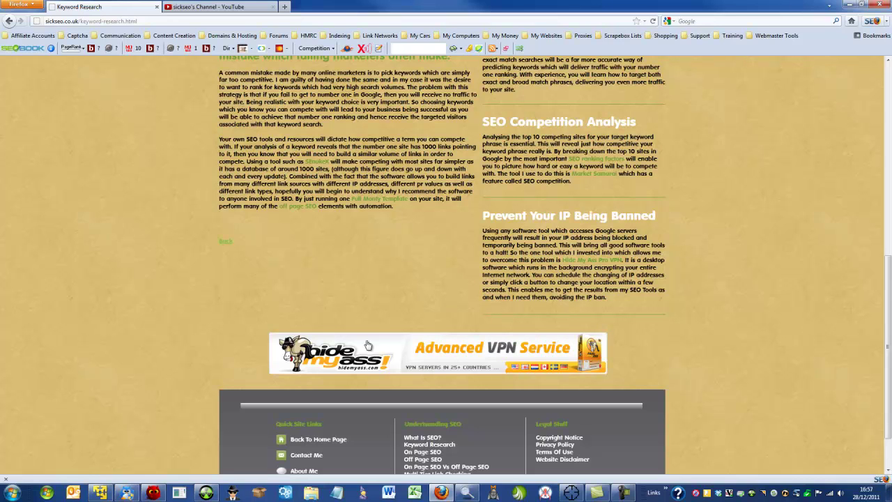
scroll(424, 219, "up", 8)
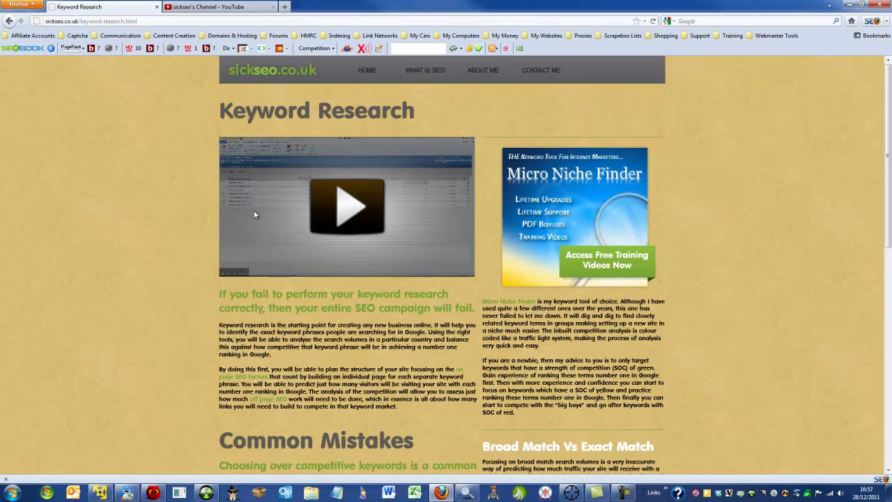
scroll(426, 286, "down", 4)
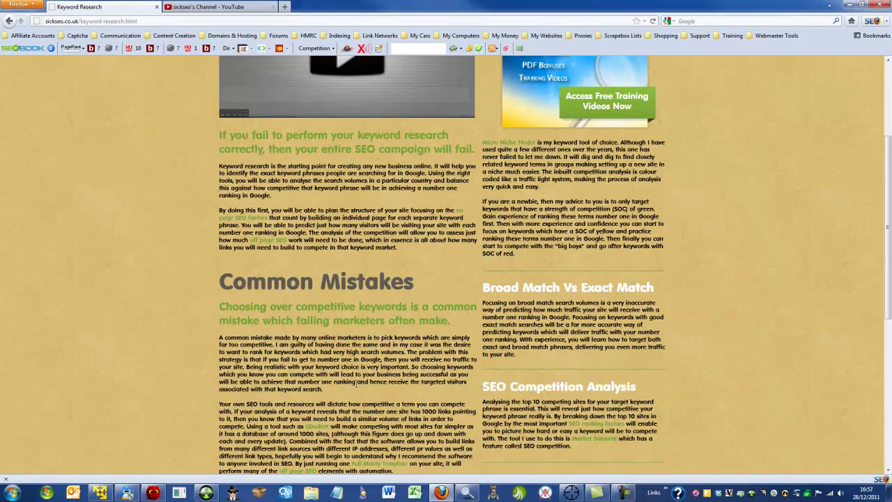
scroll(351, 376, "up", 4)
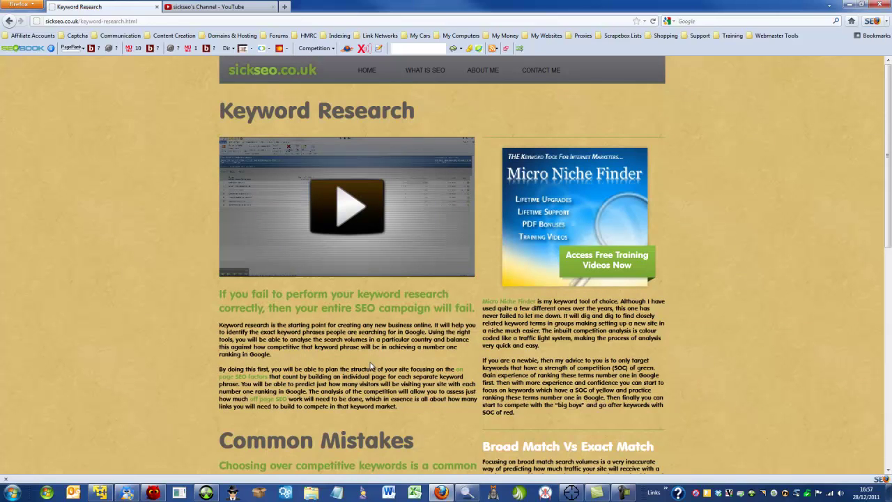
scroll(631, 390, "down", 3)
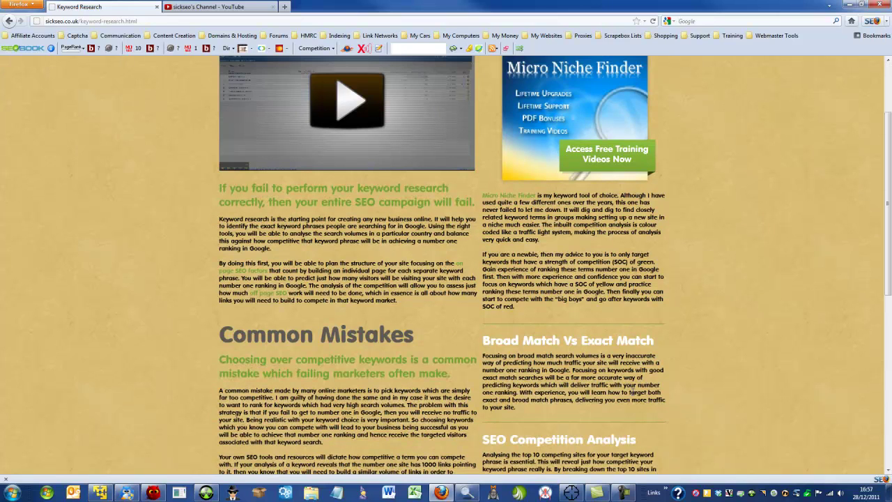
scroll(631, 393, "down", 2)
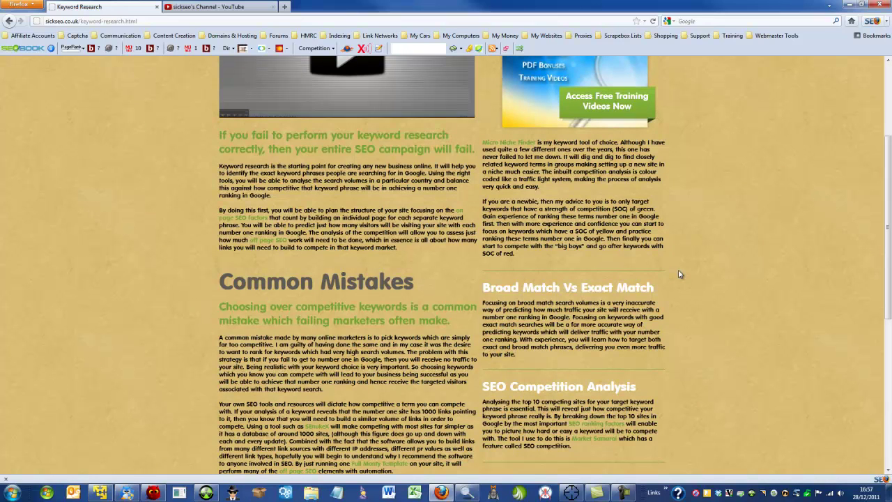
scroll(680, 274, "down", 9)
scroll(680, 273, "up", 15)
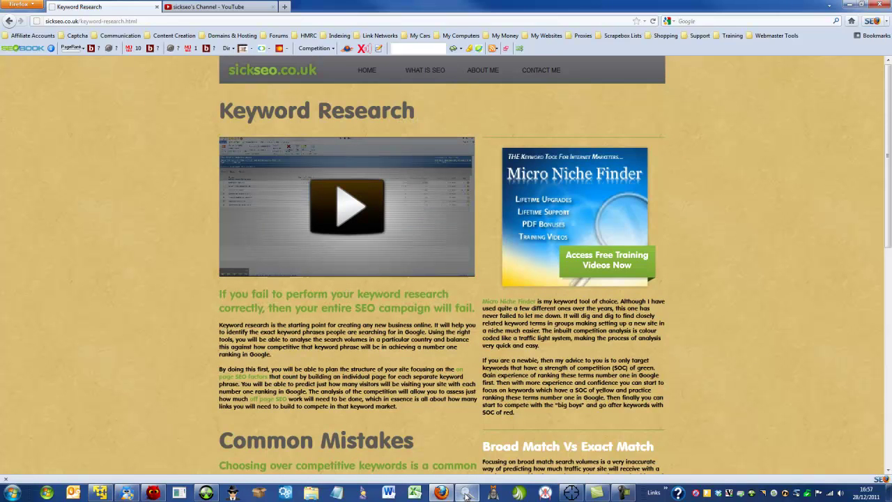
- Switch to Micro Niche Finder and examine the available target languages for keyword searches
mouse_move(467, 495)
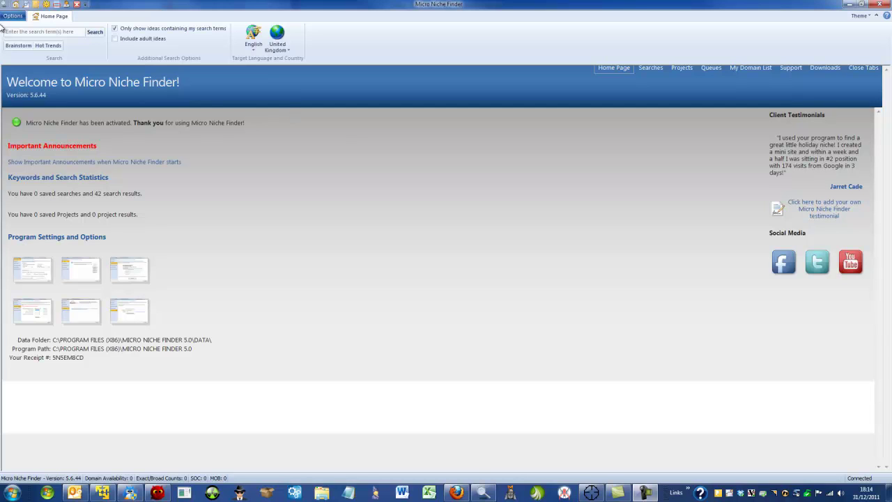
left_click(53, 33)
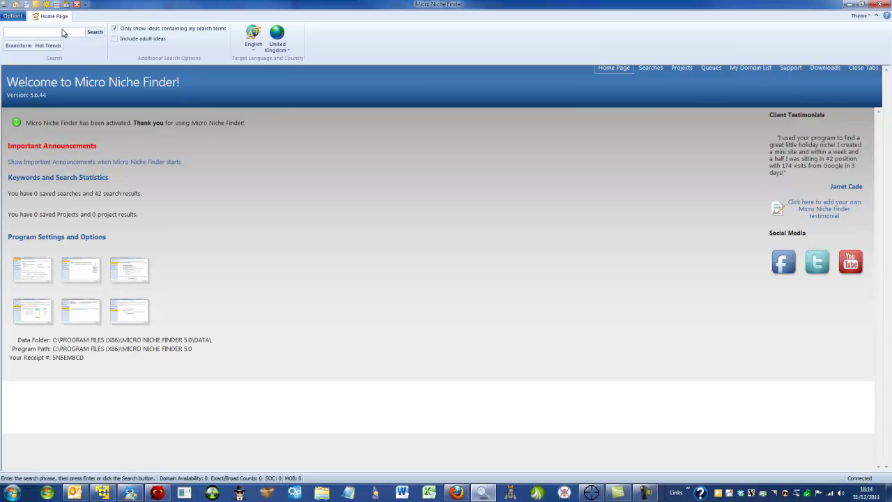
left_click(252, 46)
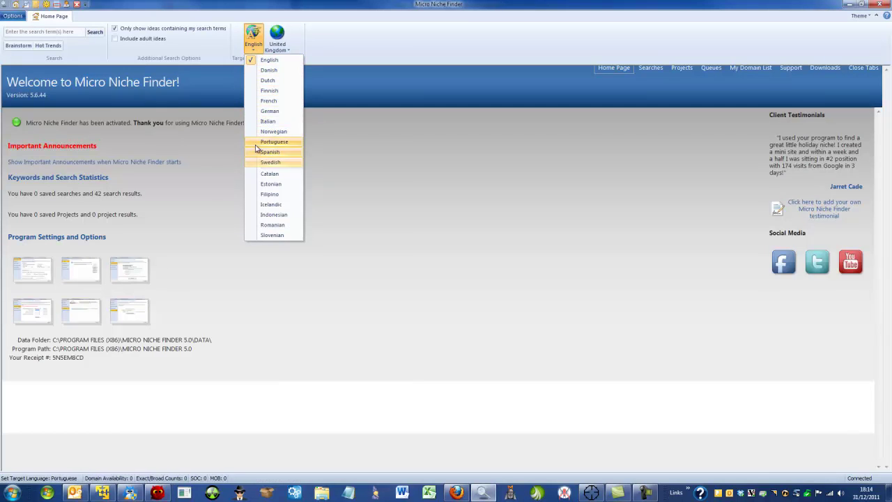
- Set the target country to All Countries and Territories and return it to United Kingdom
left_click(280, 46)
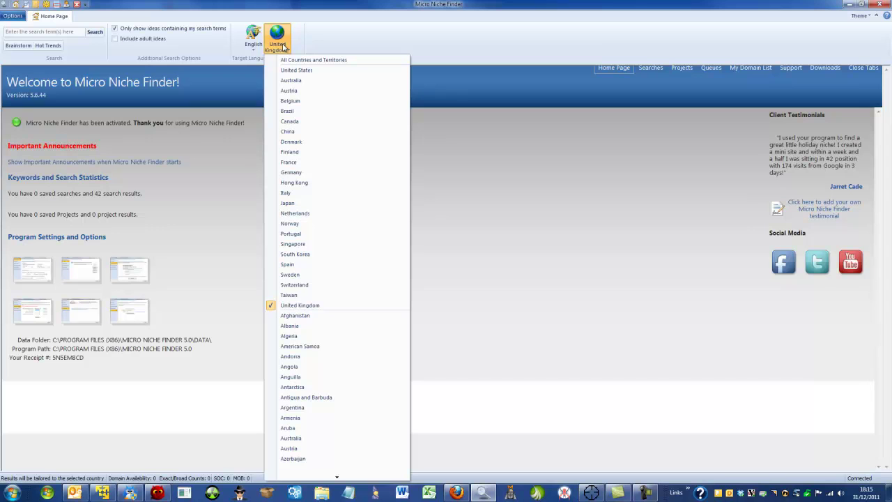
left_click(288, 60)
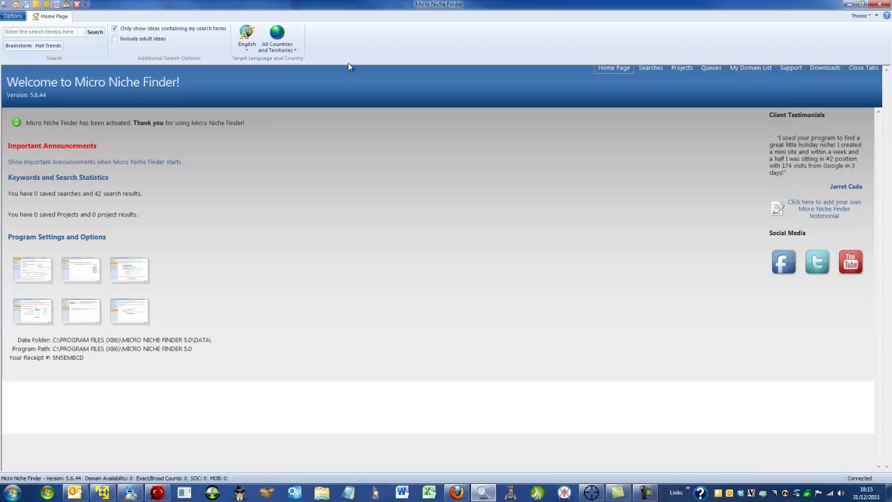
left_click(281, 53)
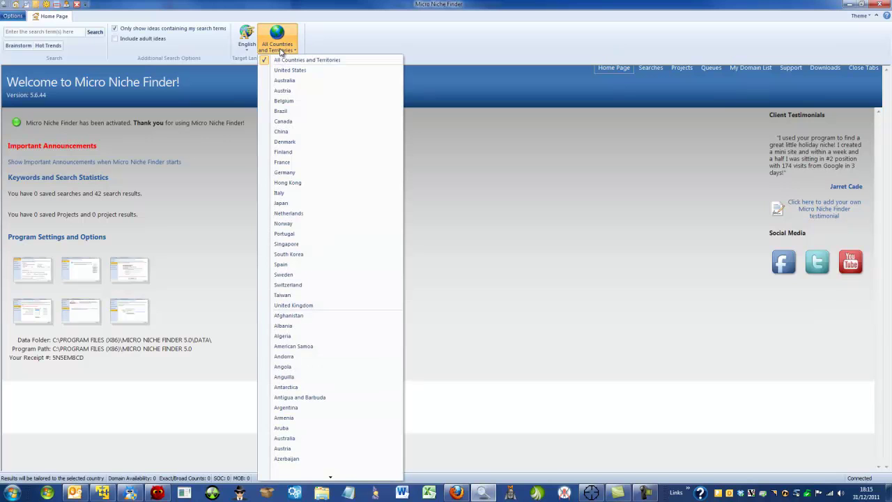
left_click(315, 307)
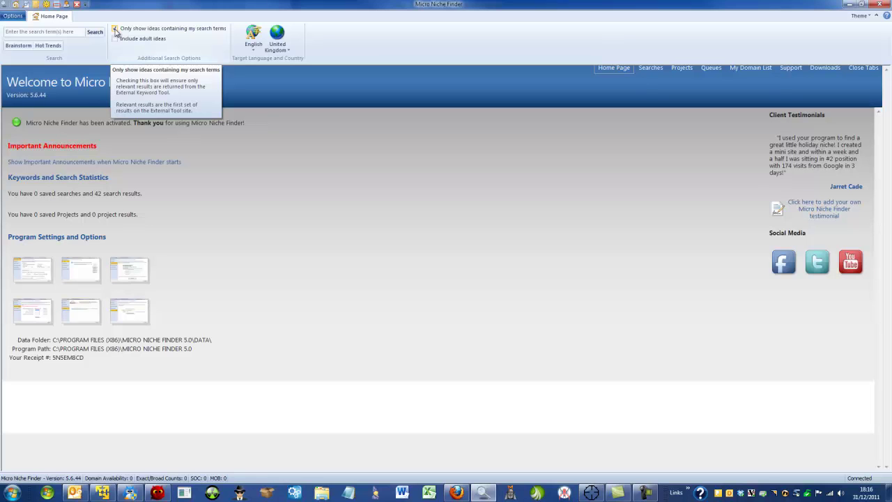
- Search for keyword ideas for "furniture"
left_click(58, 32)
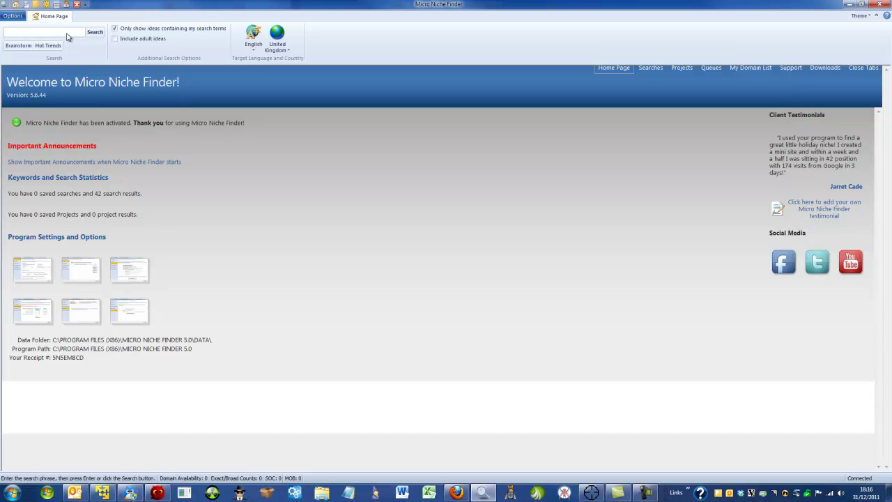
type("rniture")
left_click(96, 33)
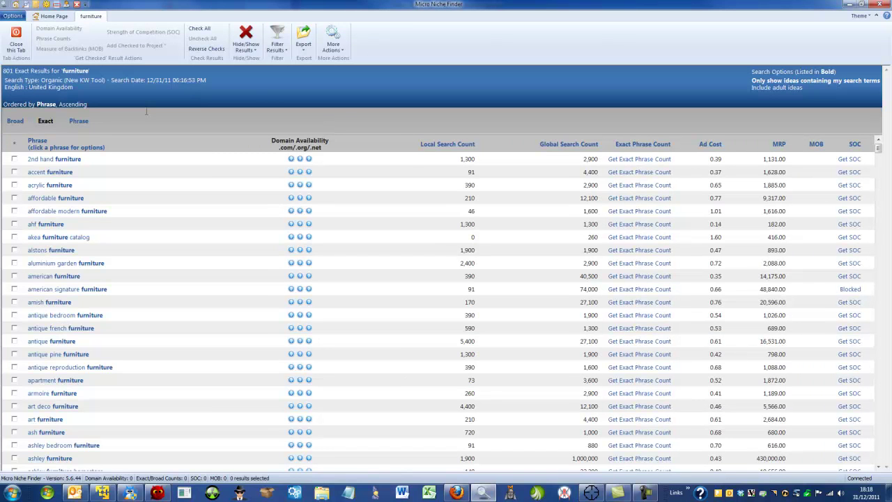
- Examine the furniture keyword results, highlighting the search term and result count in the header and looking through the phrase list
left_click_drag(62, 70, 88, 72)
double_click(7, 71)
scroll(185, 276, "down", 8)
scroll(185, 278, "down", 20)
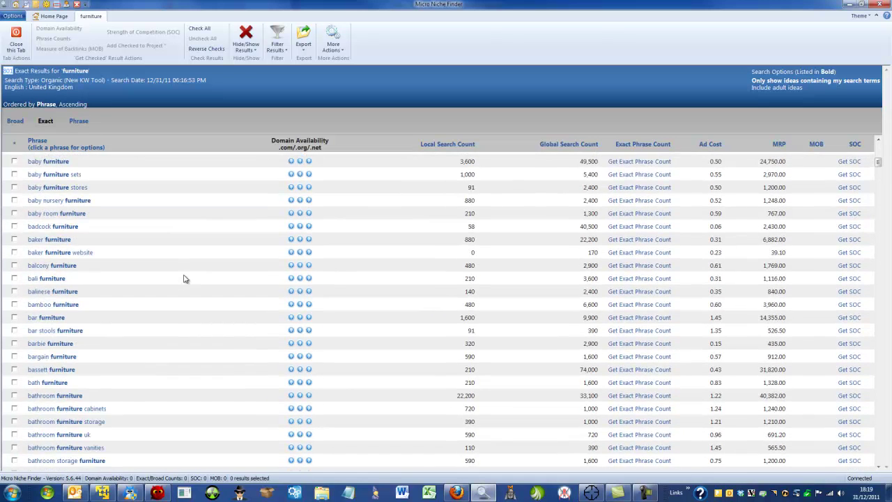
scroll(186, 279, "down", 5)
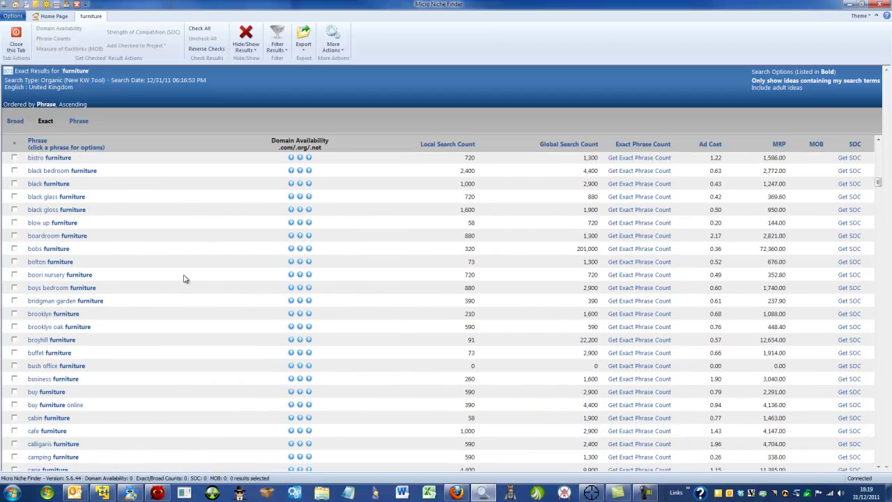
scroll(185, 279, "up", 20)
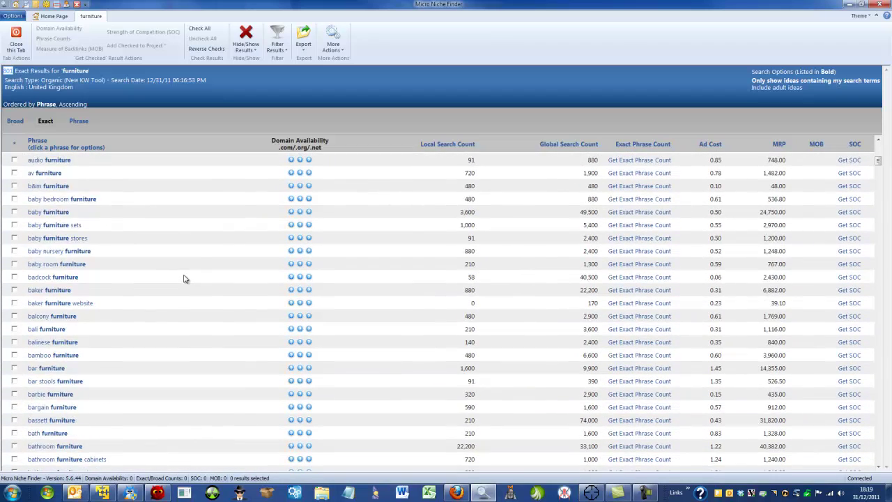
scroll(186, 279, "up", 3)
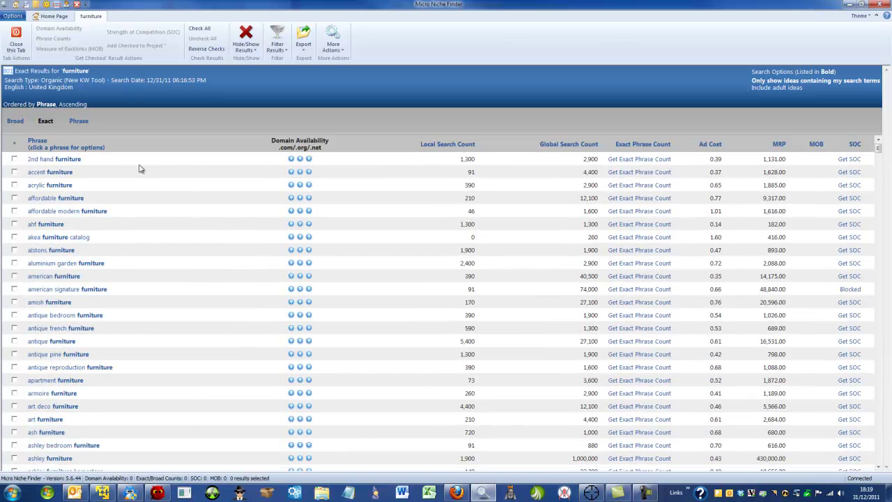
- Sort the exact-match furniture results by Local Search Count in descending order and look over the highest-volume phrases
left_click(444, 145)
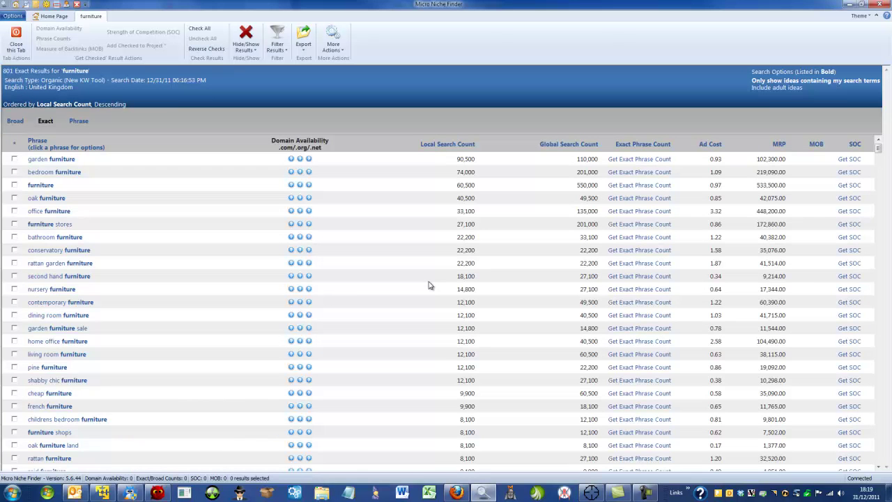
scroll(432, 295, "down", 4)
scroll(432, 295, "up", 4)
left_click(45, 123)
- Highlight the search's target country and the local search count of the "garden furniture" phrase
left_click_drag(474, 160, 457, 160)
left_click_drag(30, 89, 74, 92)
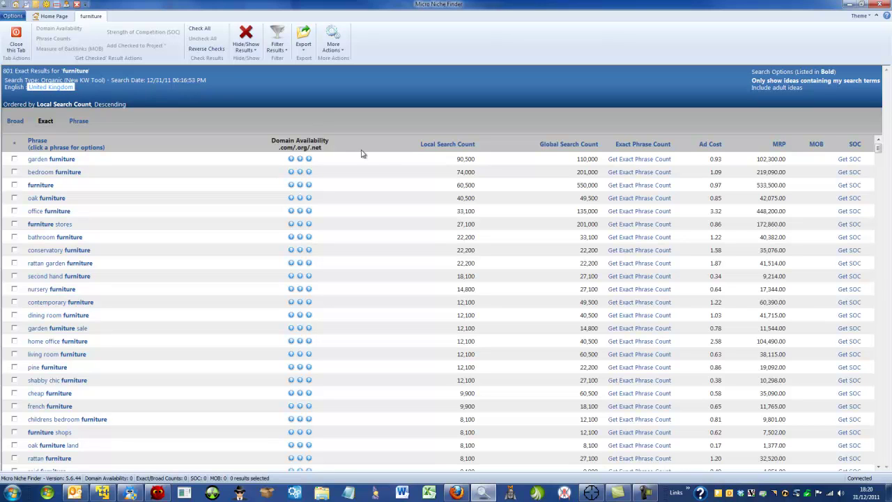
left_click(455, 158)
left_click_drag(480, 161, 458, 162)
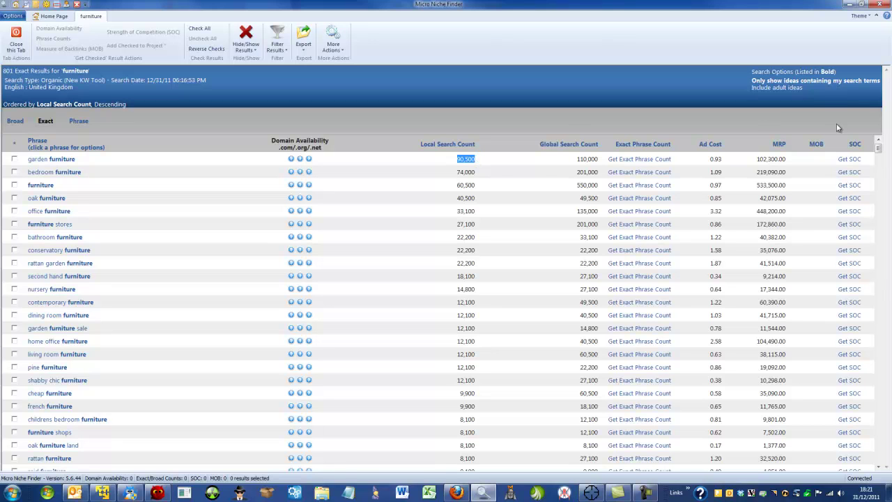
- Retrieve the strength of competition (SOC) and the exact phrase count for "garden furniture"
left_click(849, 159)
left_click(636, 160)
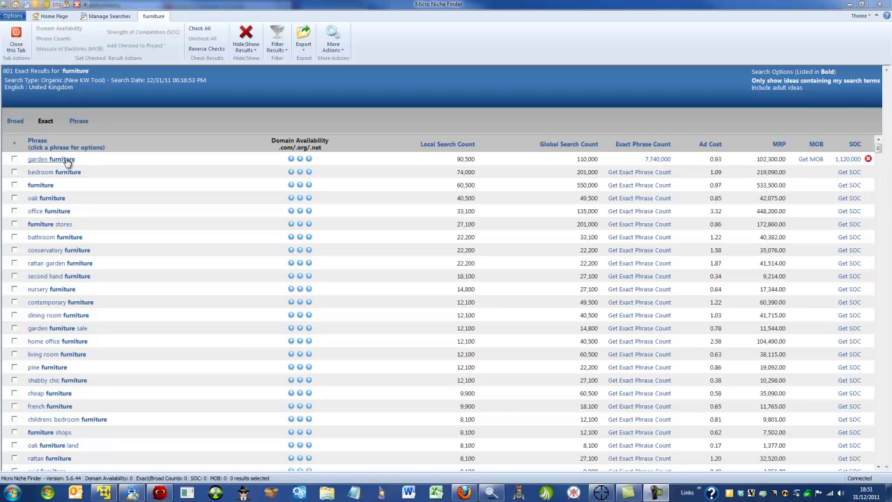
- Run a Narrow Dig search on "garden furniture" and sort its results by Local Search Count in descending order
double_click(74, 71)
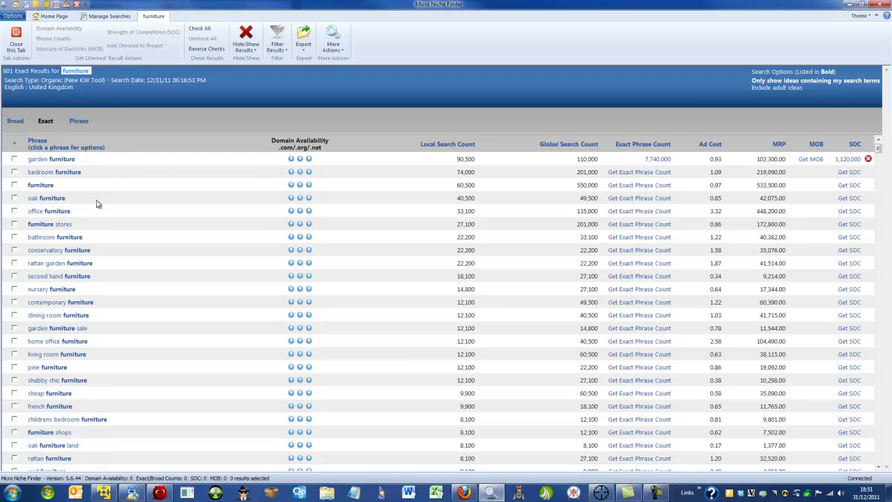
left_click(60, 160)
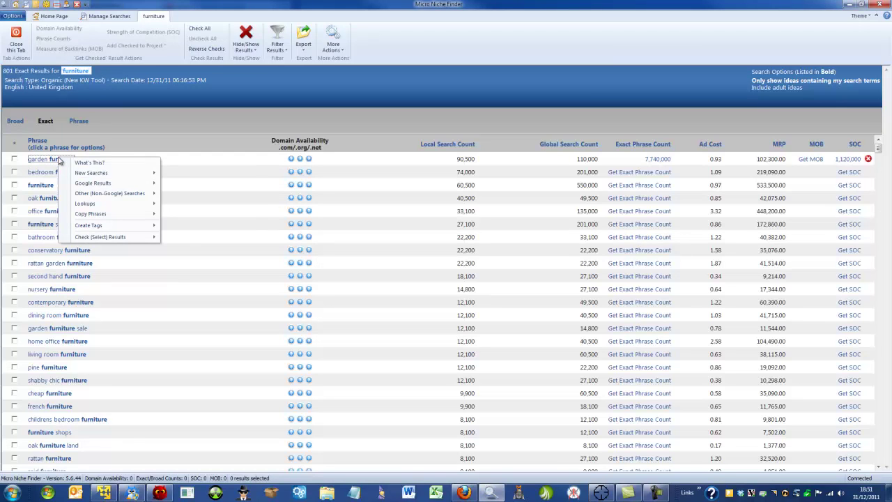
mouse_move(133, 172)
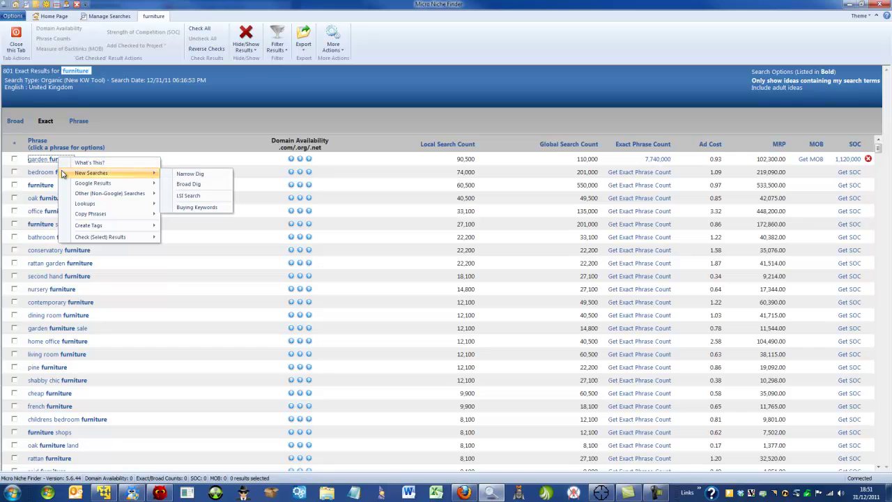
left_click(197, 176)
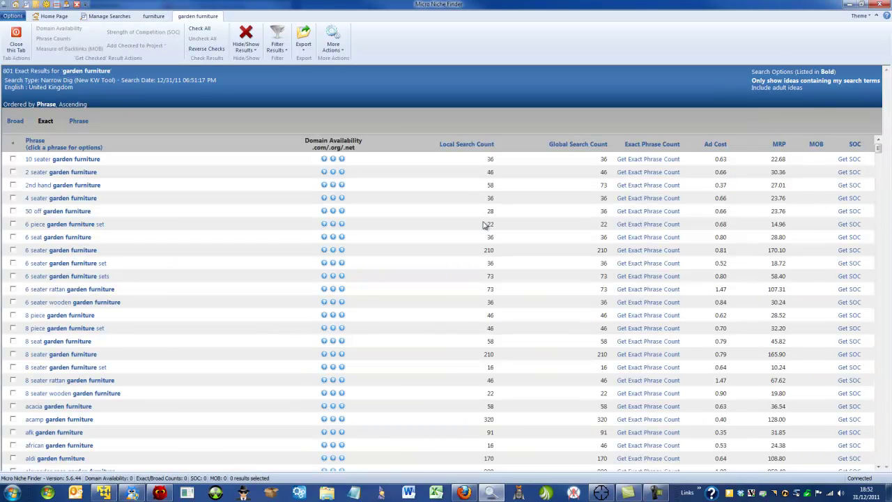
left_click(456, 144)
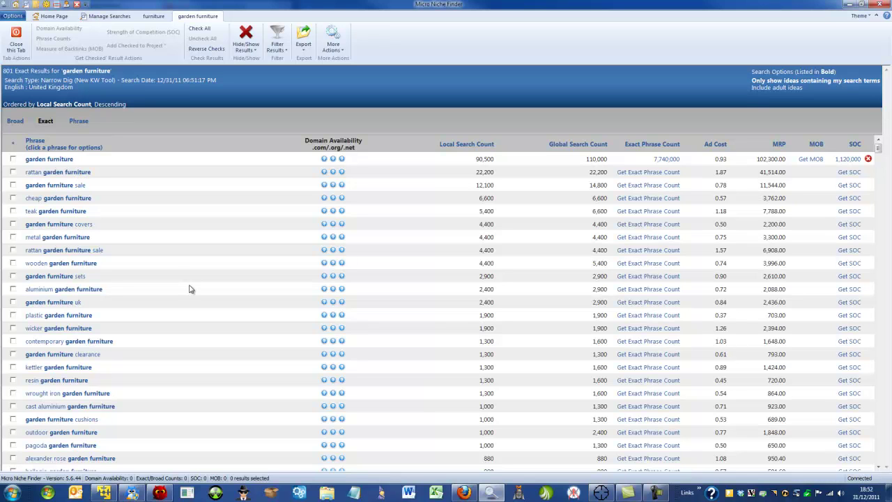
- Review the option limiting ideas to those containing the search terms, and look through the highest-volume "garden furniture" phrases
left_click(61, 15)
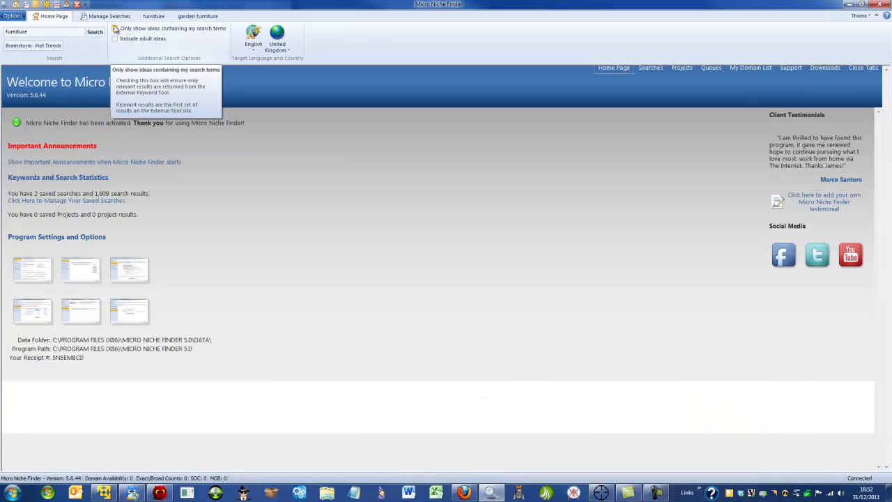
left_click(198, 17)
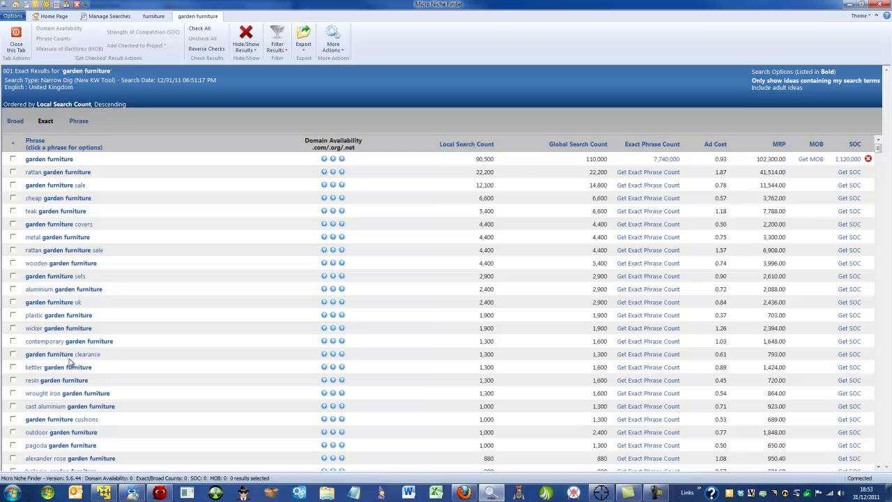
scroll(69, 360, "down", 5)
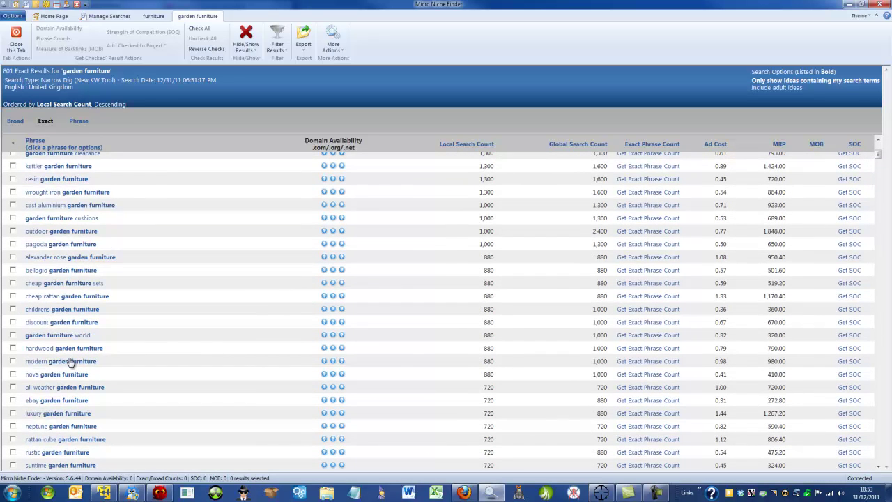
scroll(70, 363, "down", 3)
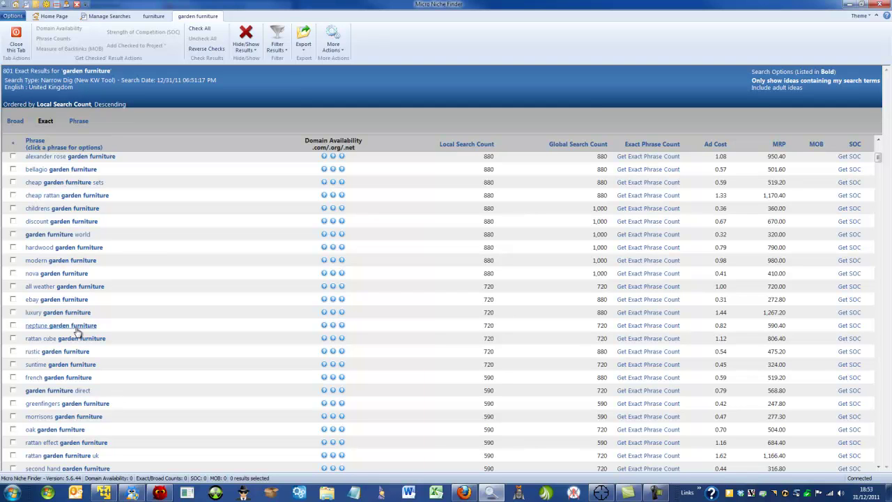
scroll(76, 331, "up", 8)
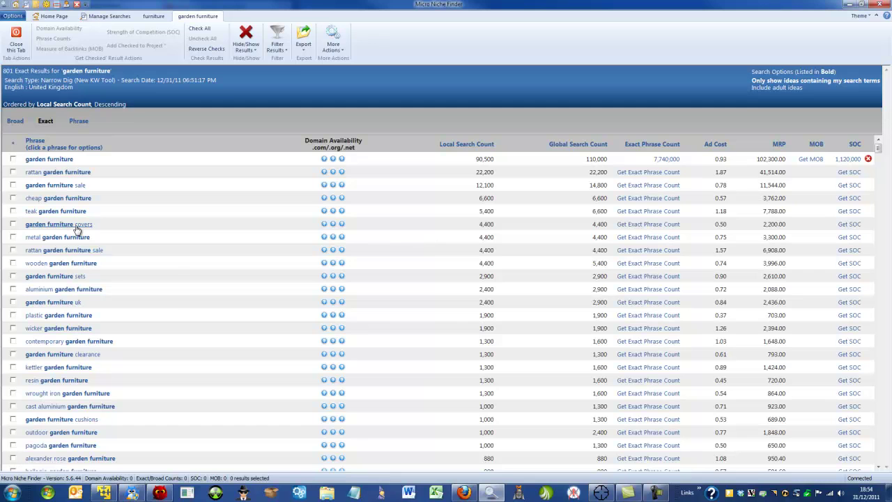
- Run a Narrow Dig search on the phrase "garden furniture covers"
left_click(77, 227)
mouse_move(122, 242)
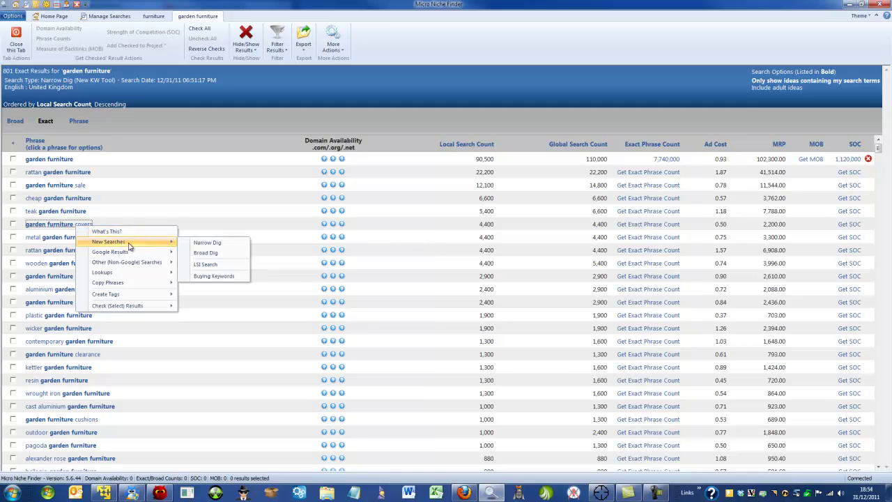
left_click(225, 243)
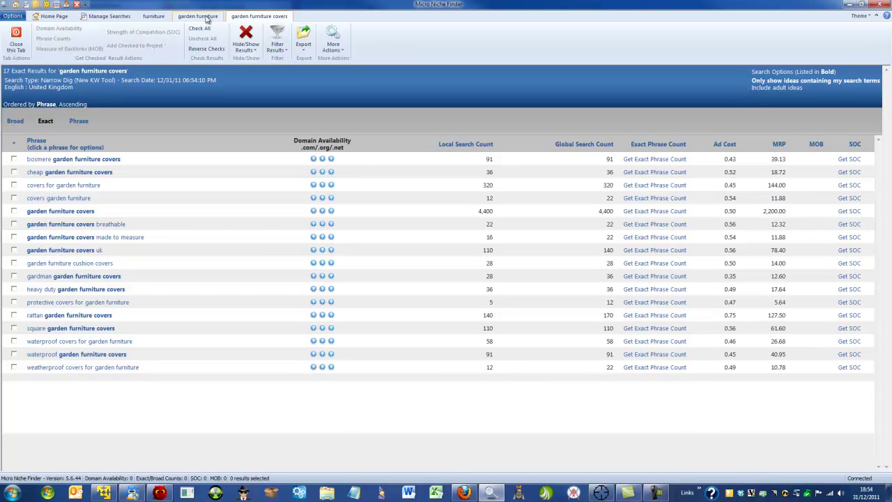
- Return to the "garden furniture" results and examine the local search counts of the lower-volume phrases
left_click(203, 16)
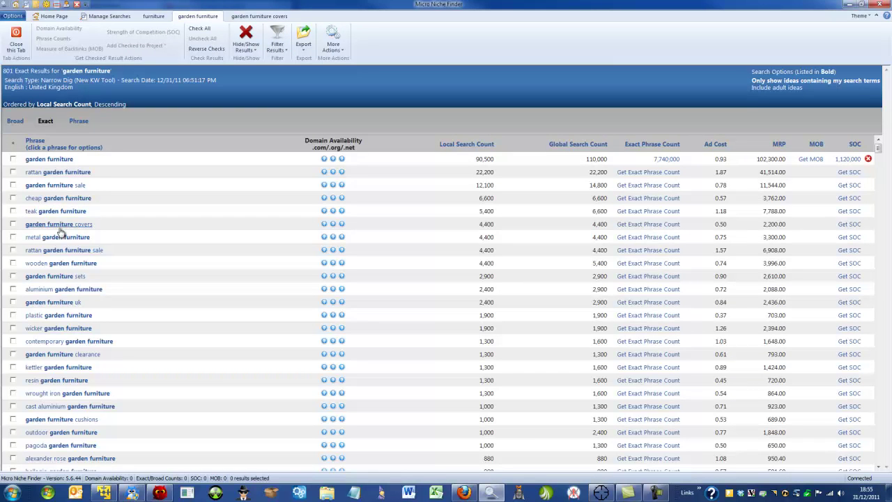
scroll(482, 365, "down", 4)
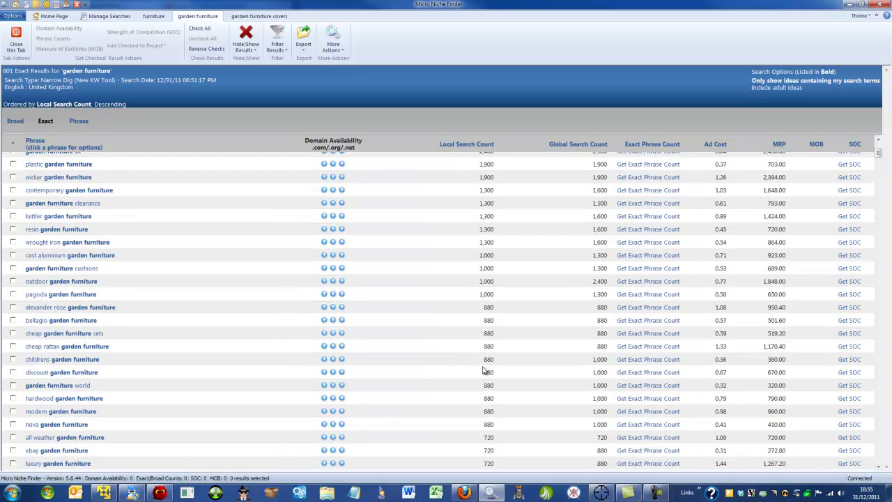
left_click_drag(499, 294, 470, 298)
scroll(496, 334, "down", 3)
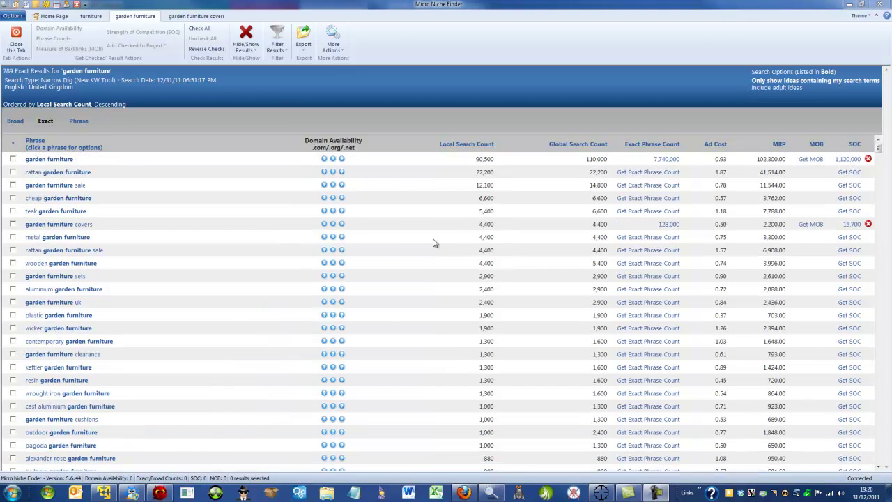
- Sort the "garden furniture covers" results by Local Search Count in descending order and look over their competition ratings
left_click(209, 17)
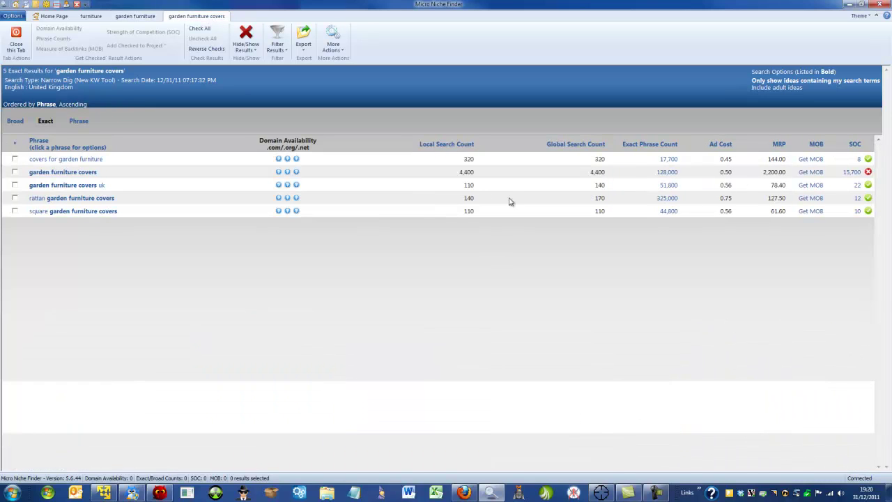
left_click(452, 144)
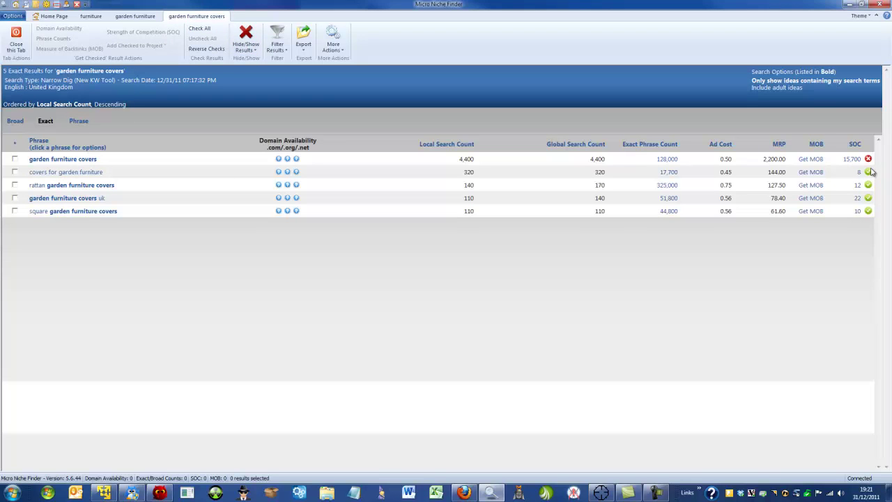
mouse_move(870, 215)
- Select the four low-competition phrases: covers for garden furniture, rattan garden furniture covers, garden furniture covers uk and square garden furniture covers
left_click(15, 172)
left_click(15, 185)
left_click(15, 198)
left_click(15, 210)
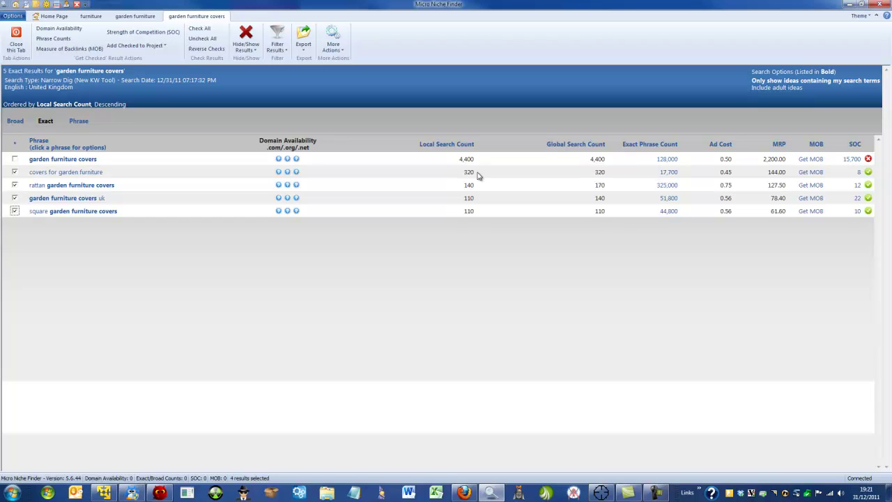
- Highlight the local search counts of the four selected garden furniture covers phrases one by one
left_click_drag(478, 177, 454, 177)
double_click(481, 186)
double_click(473, 200)
left_click(478, 208)
left_click(483, 213)
double_click(473, 172)
left_click(477, 200)
left_click(471, 213)
left_click(474, 201)
- In the "garden furniture" results, highlight the local search counts from "alexander rose garden furniture" down to "nova garden furniture"
left_click(139, 16)
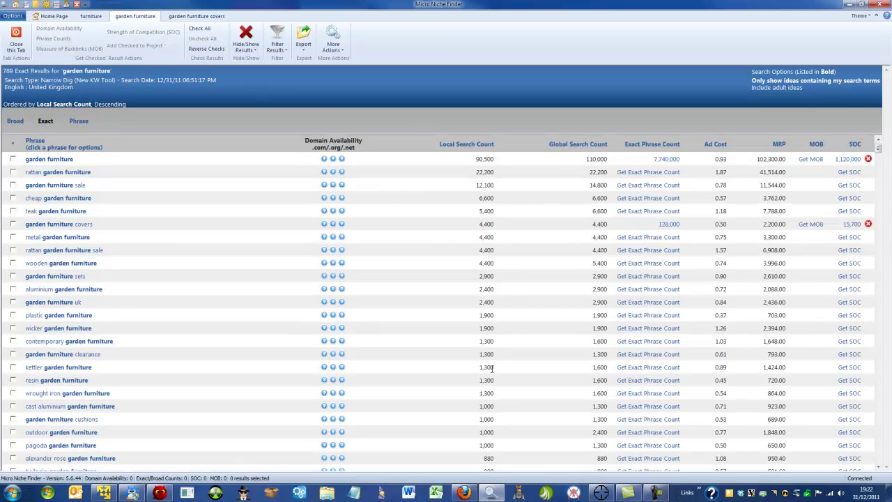
scroll(491, 367, "down", 3)
scroll(506, 370, "down", 3)
scroll(506, 370, "down", 1)
left_click_drag(498, 209, 476, 210)
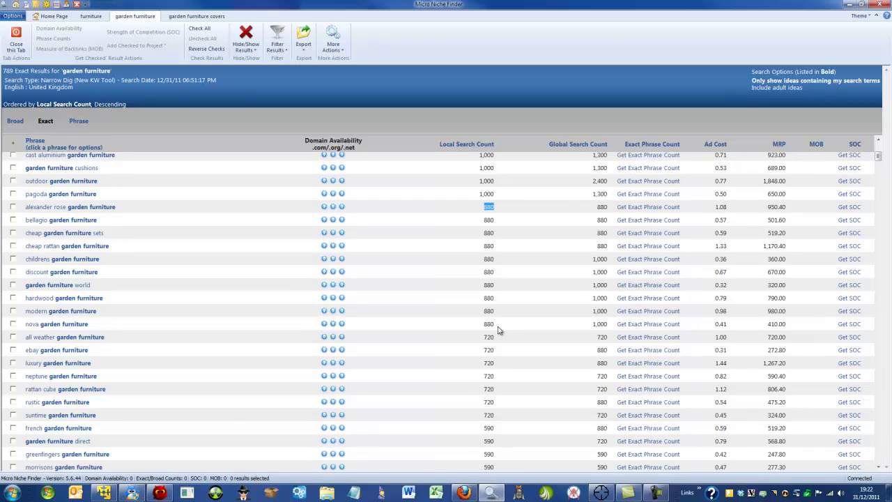
left_click_drag(499, 326, 481, 326)
scroll(491, 210, "up", 3)
scroll(492, 352, "down", 2)
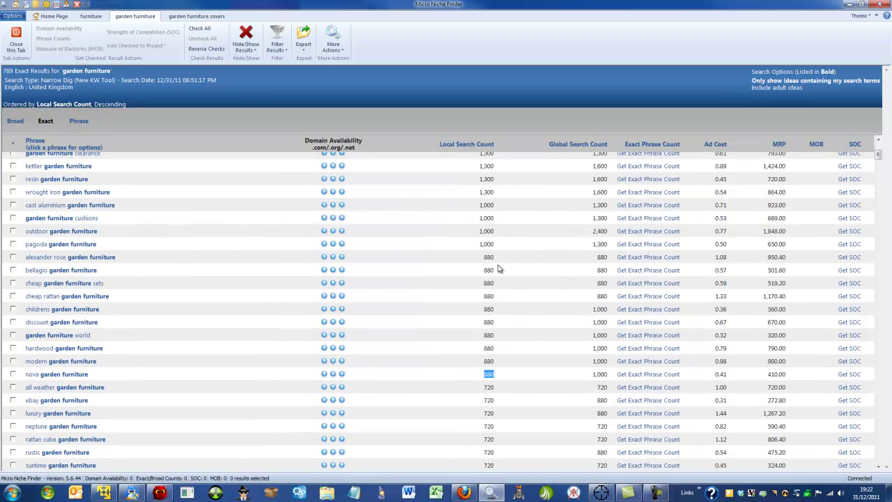
double_click(497, 256)
left_click_drag(492, 374, 485, 258)
left_click(495, 296)
scroll(467, 303, "up", 5)
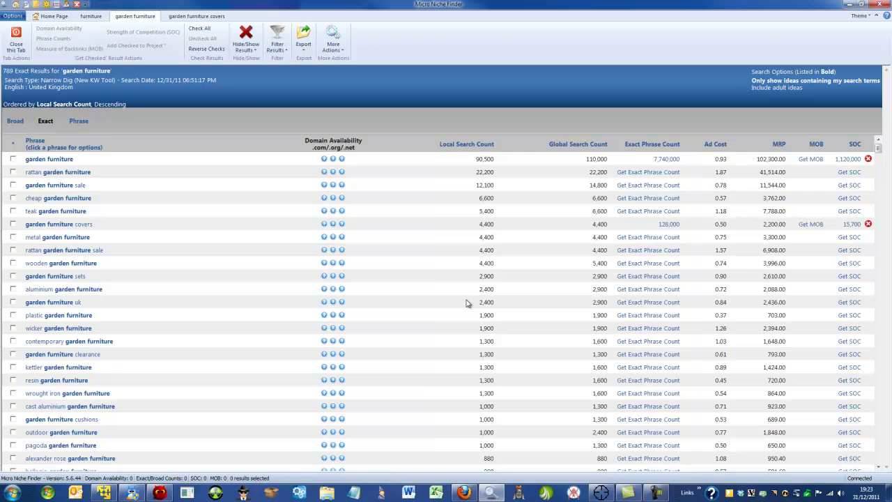
- Return to the "garden furniture covers" results and point out each selected phrase's local search count again
left_click(211, 17)
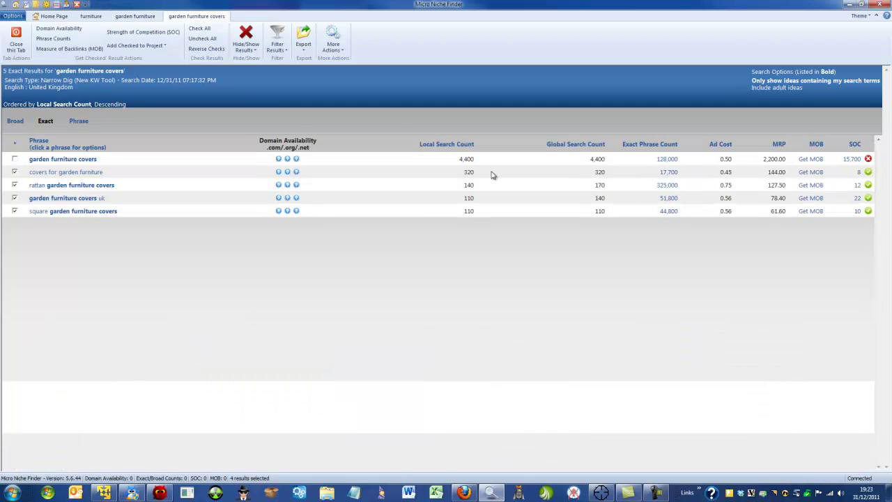
double_click(469, 211)
double_click(477, 198)
double_click(468, 187)
left_click(471, 211)
double_click(470, 173)
double_click(468, 185)
double_click(468, 197)
left_click(469, 173)
- Compare the local search counts of "covers for garden furniture" and "garden furniture covers", and examine the competition ratings
left_click(135, 17)
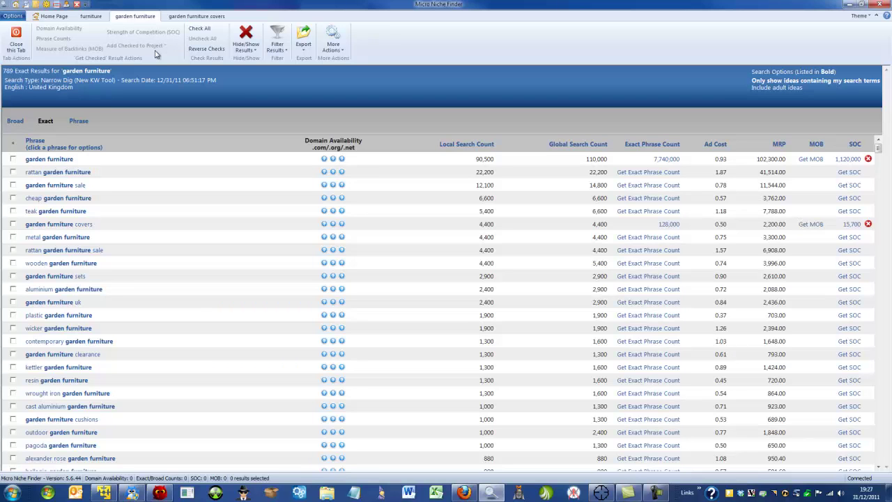
left_click(180, 15)
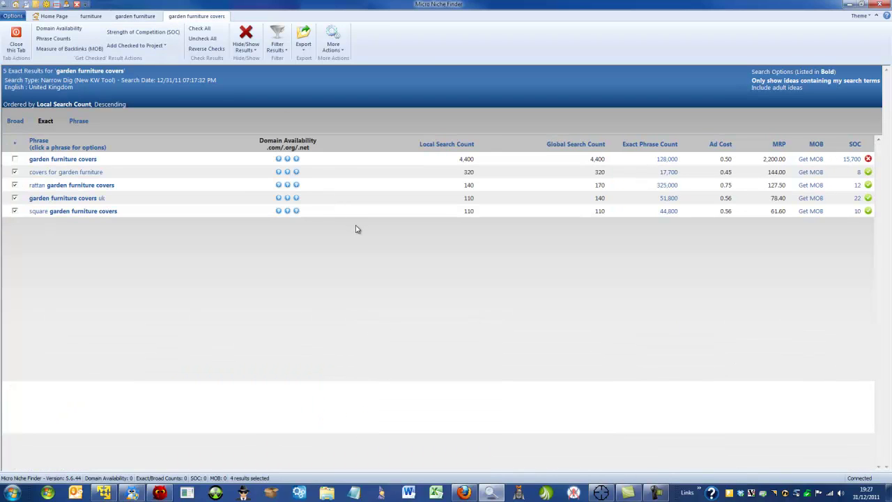
left_click_drag(479, 174, 460, 179)
left_click(463, 160)
mouse_move(867, 215)
- Run a Narrow Dig search on "rattan garden furniture" from the "garden furniture" results
left_click(137, 18)
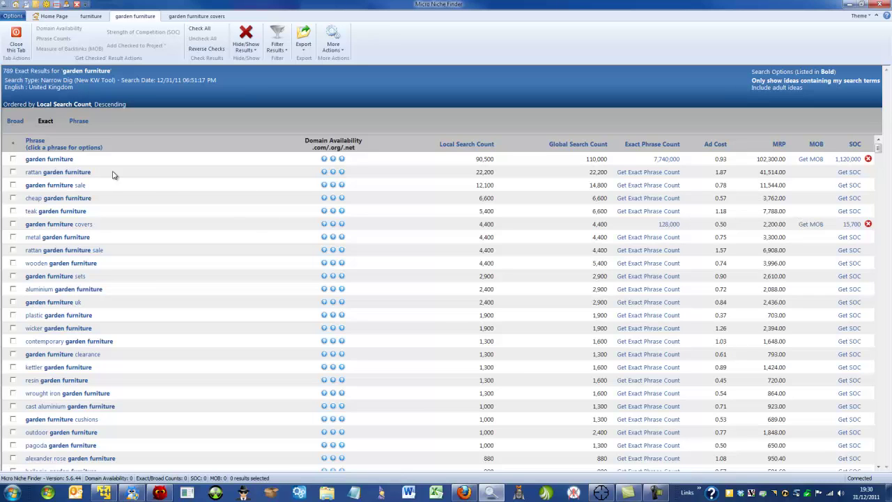
left_click(80, 176)
mouse_move(136, 188)
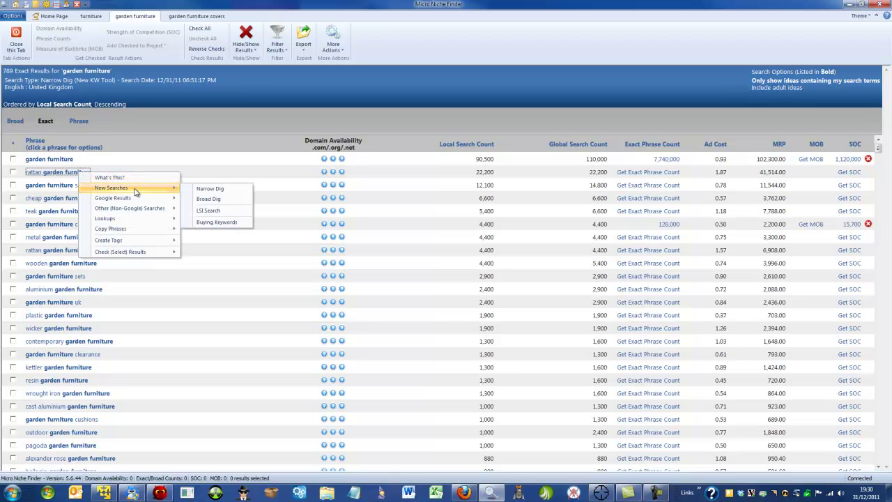
left_click(197, 190)
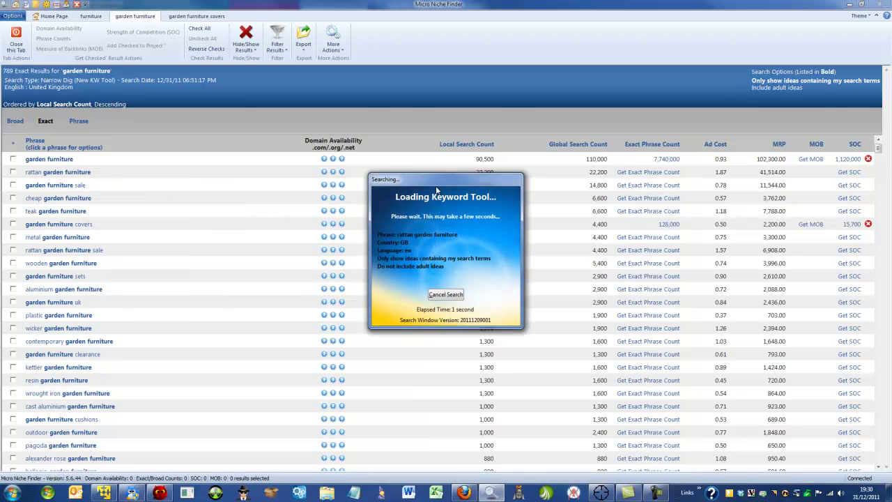
left_click_drag(446, 185, 457, 222)
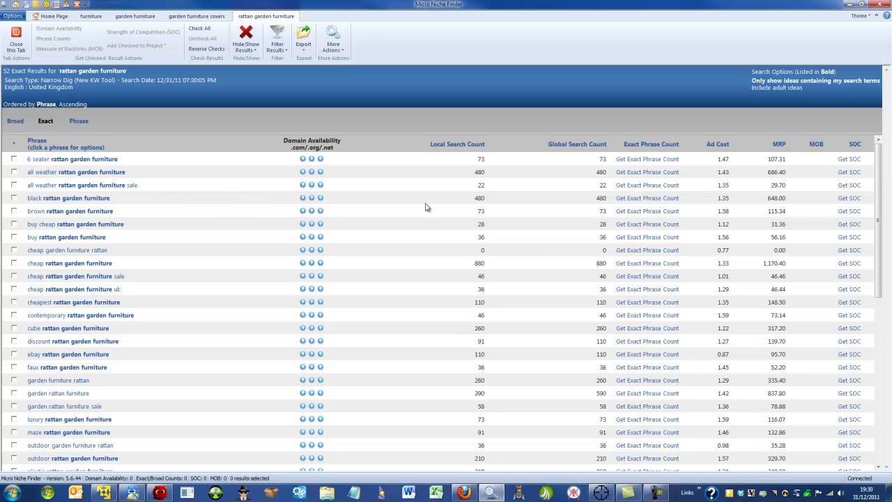
- Sort the "rattan garden furniture" results by Local Search Count in descending order and look over the phrases
left_click(457, 144)
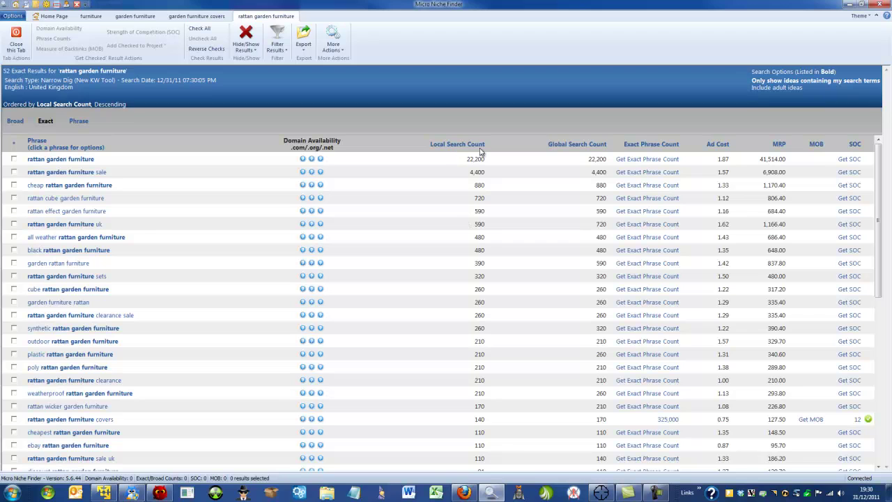
double_click(477, 185)
scroll(522, 276, "down", 2)
scroll(522, 277, "up", 2)
left_click_drag(878, 168, 873, 272)
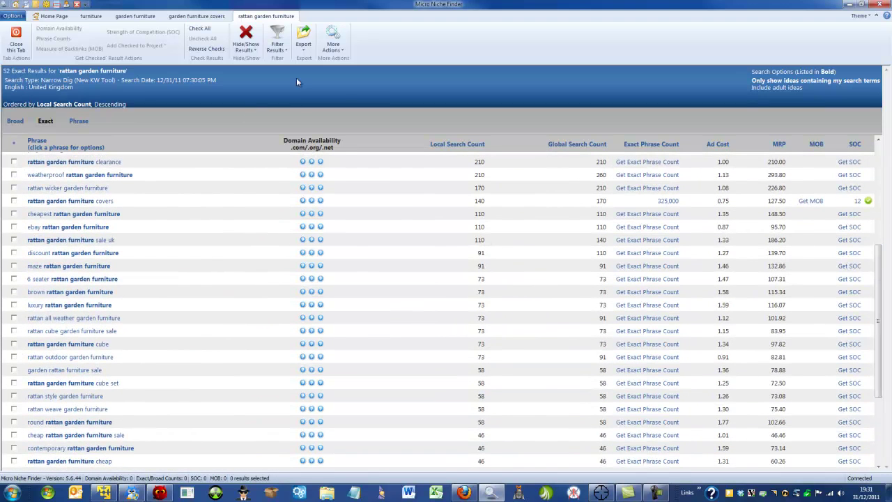
- Apply the saved filter that hides results where Local Search Count is less than 100
left_click(277, 39)
mouse_move(317, 134)
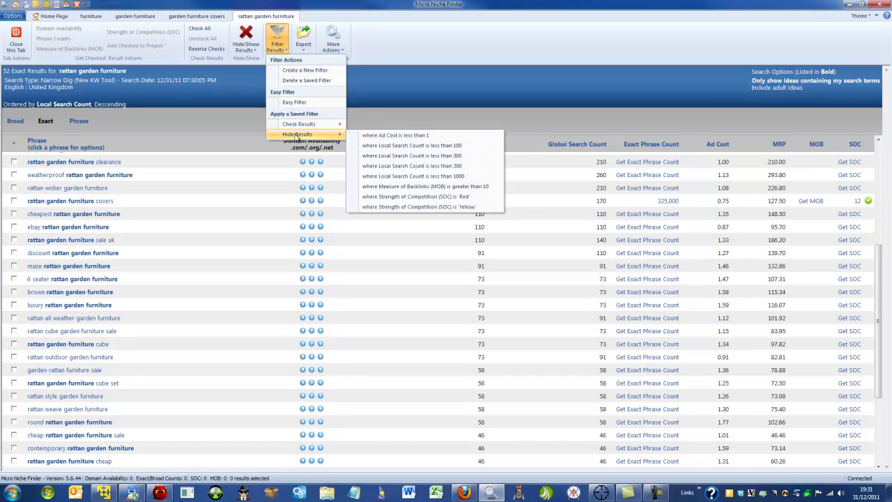
left_click(450, 146)
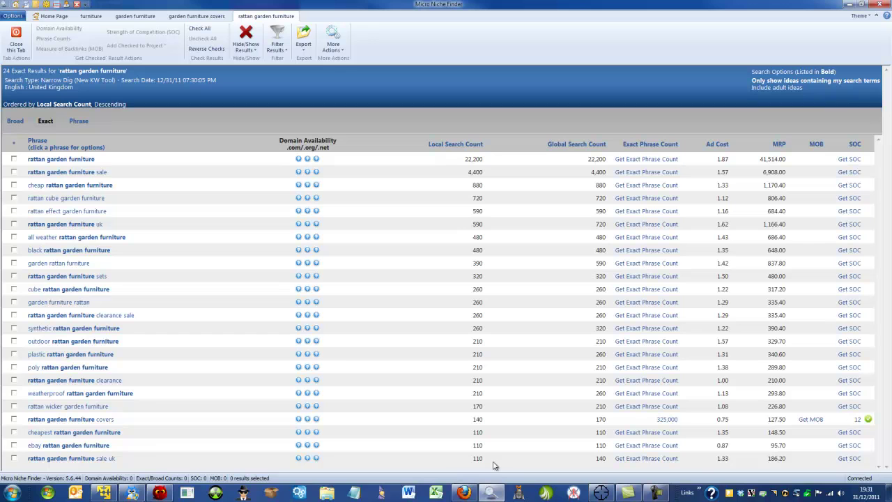
- Retrieve the strength of competition (SOC) for every filtered rattan garden furniture phrase that lacks it, from "rattan garden furniture sale uk" up to "rattan garden furniture"
left_click(848, 458)
left_click(856, 447)
left_click(848, 432)
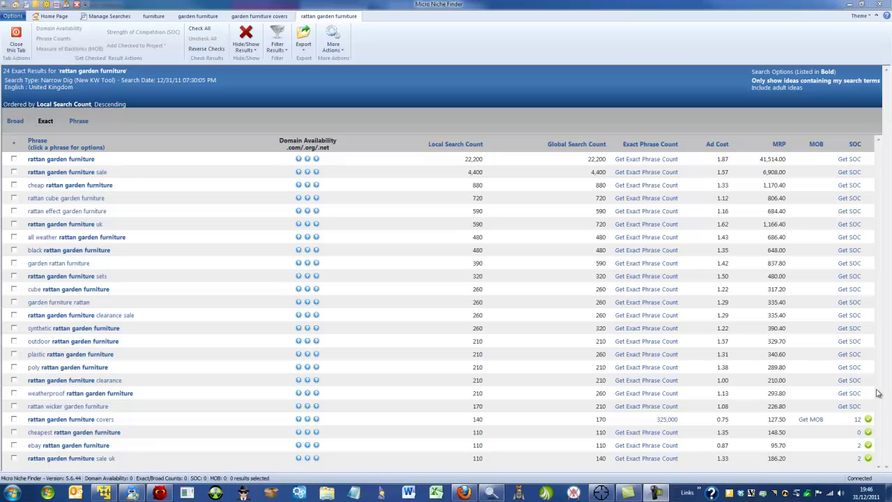
left_click(843, 408)
left_click(845, 393)
left_click(845, 380)
left_click(845, 369)
left_click(845, 354)
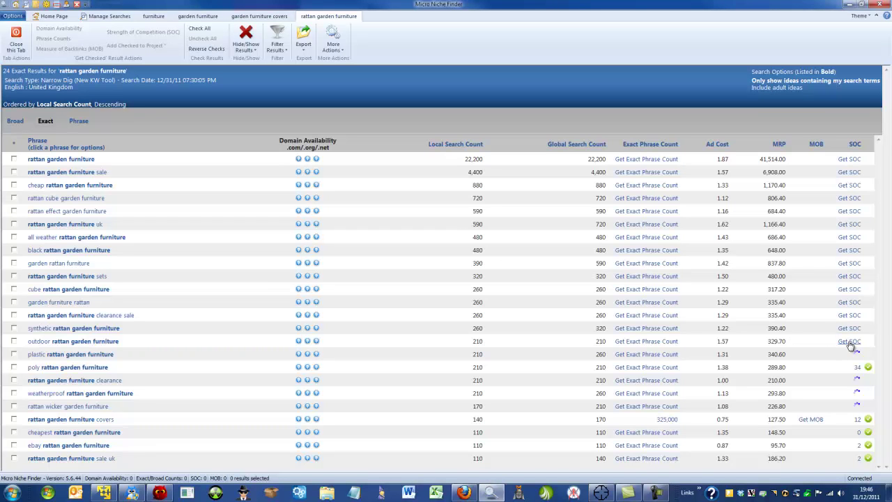
left_click(849, 342)
left_click(849, 328)
left_click(849, 315)
left_click(849, 303)
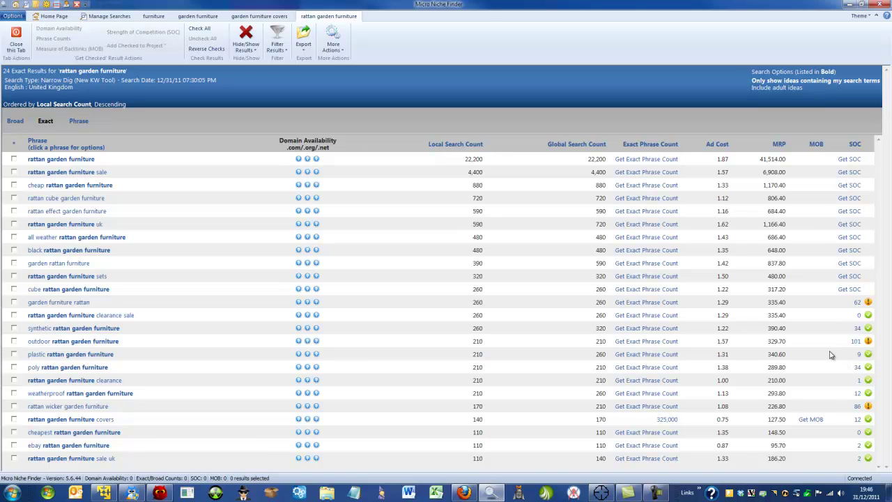
left_click(850, 288)
left_click(849, 276)
left_click(849, 263)
left_click(849, 249)
left_click(850, 237)
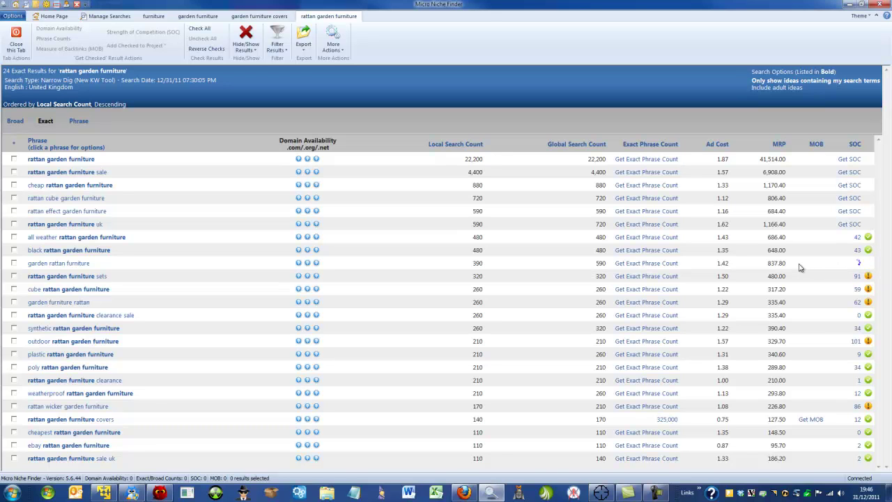
left_click(848, 224)
left_click(848, 211)
left_click(849, 198)
left_click(848, 185)
left_click(849, 172)
left_click(849, 159)
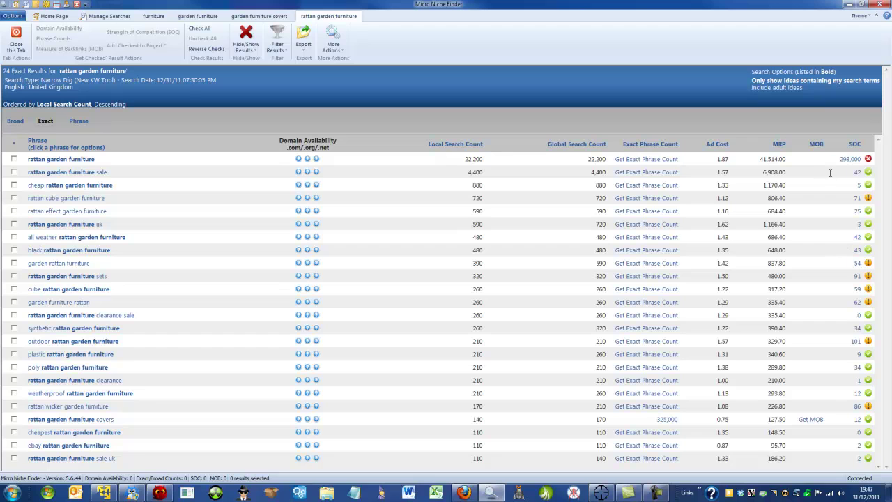
- Highlight the local search count of "rattan garden furniture sale" and view the competition rating of "black rattan garden furniture"
left_click_drag(499, 177, 467, 173)
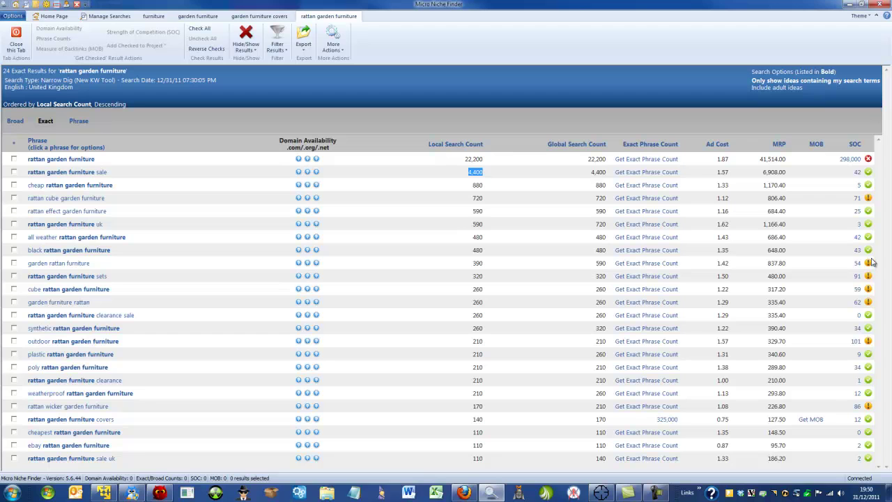
mouse_move(869, 250)
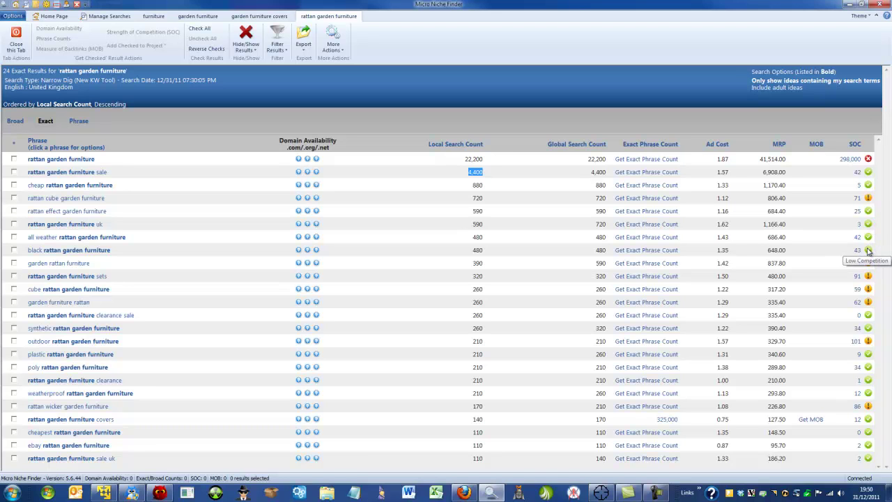
- Review the rattan garden furniture results by ascending SOC, re-sort them by descending Local Search Count, and highlight the main phrase's local search count
left_click(853, 144)
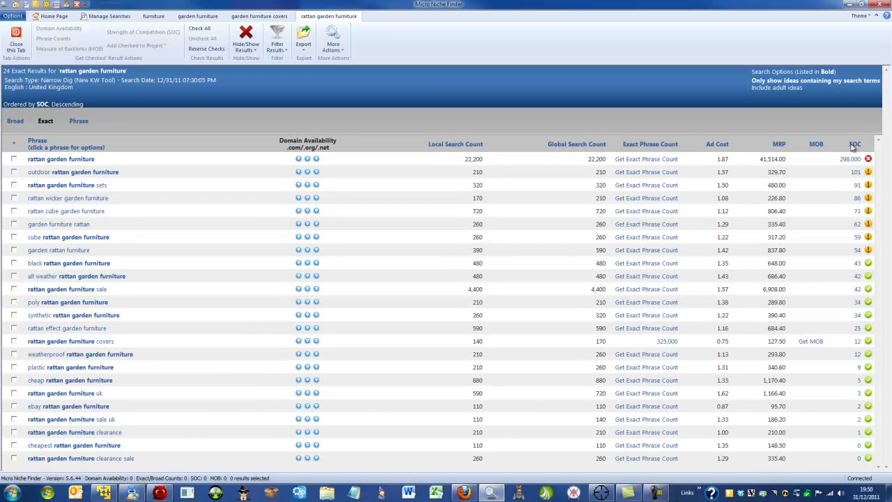
left_click(854, 144)
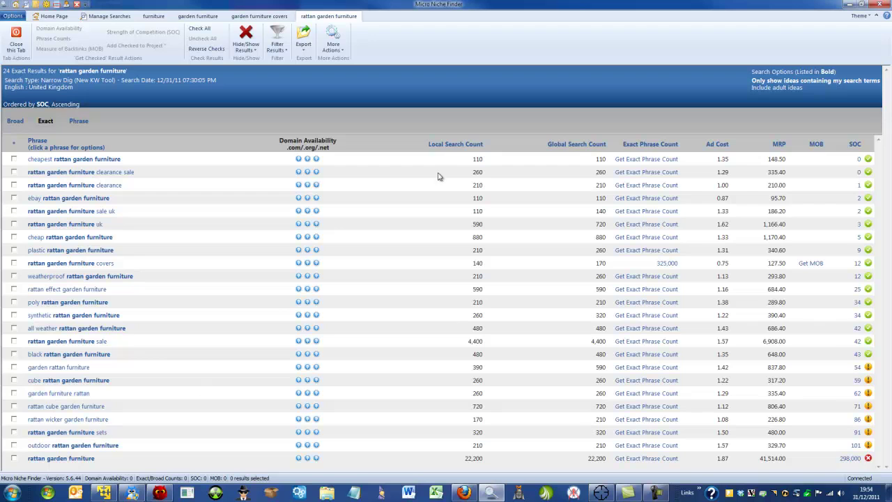
left_click(450, 143)
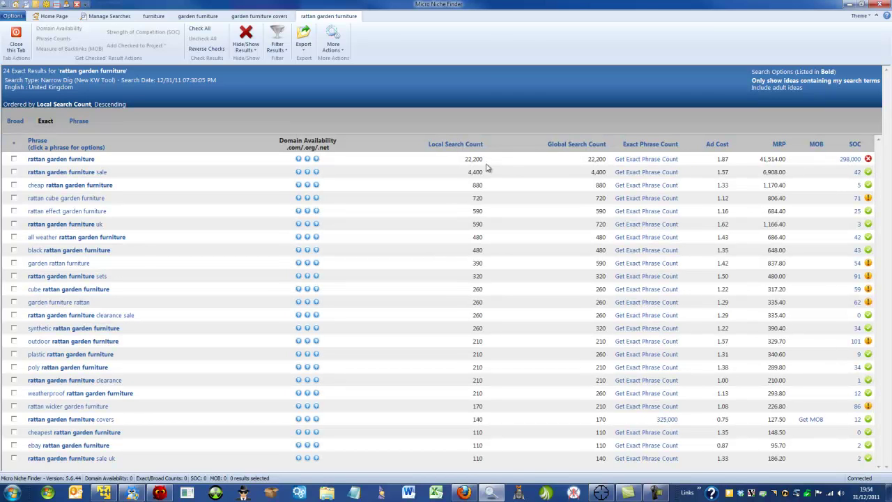
left_click_drag(462, 159, 487, 160)
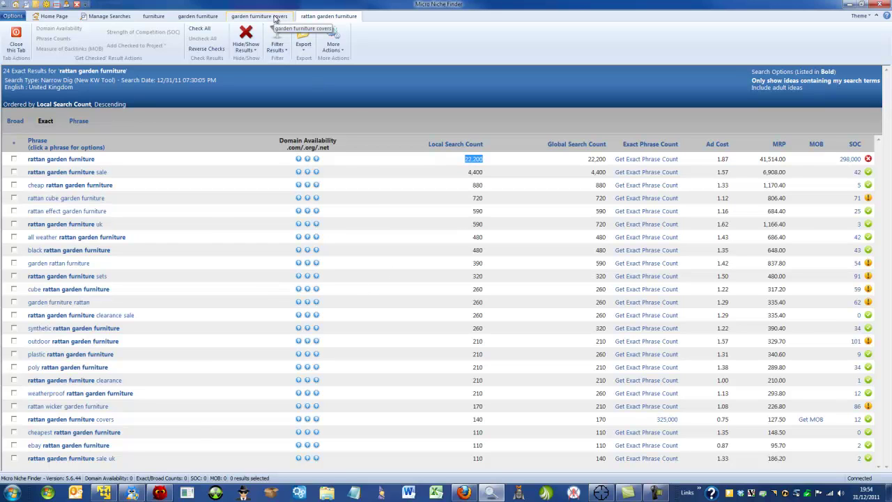
- In the "garden furniture covers" results, check the main phrase as well and sort the list by SOC in ascending order
left_click(198, 18)
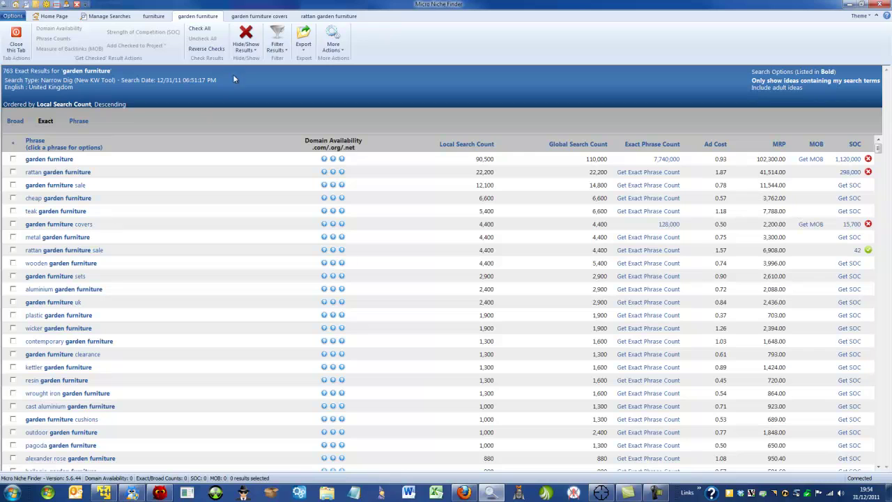
left_click(256, 16)
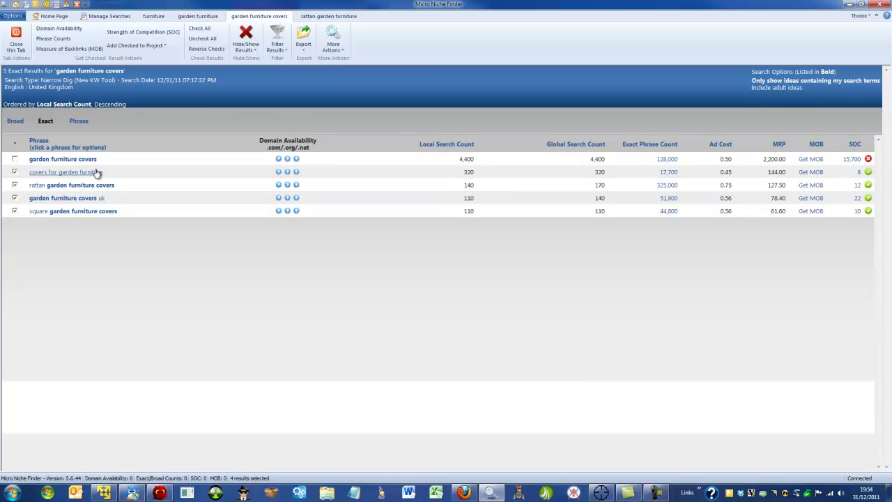
left_click(14, 159)
left_click(857, 146)
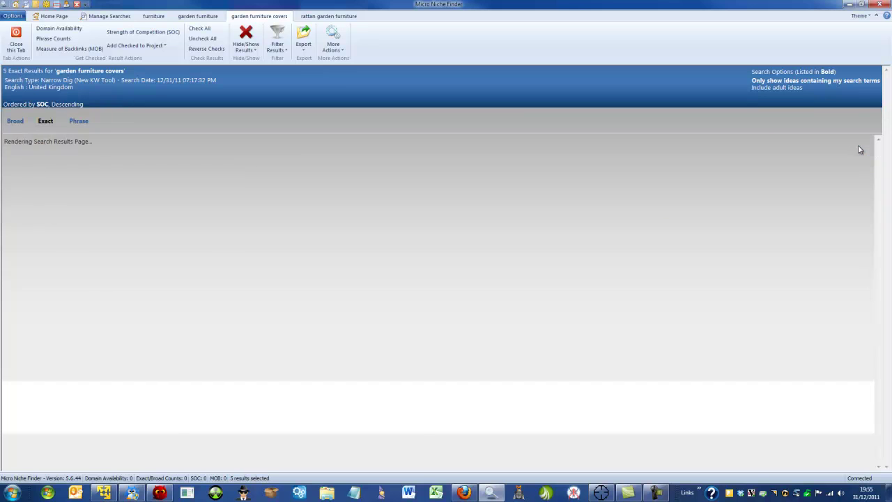
left_click(856, 145)
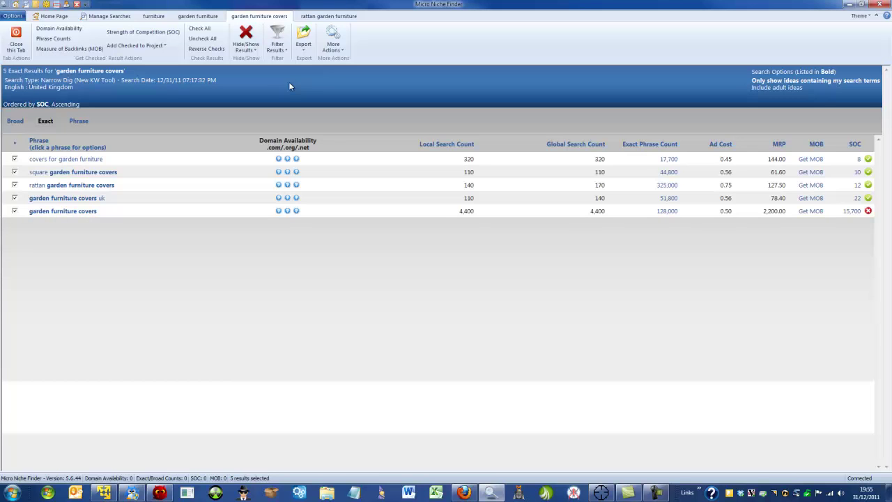
- Return to the "rattan garden furniture" results and sort them by SOC in ascending order to examine the low-competition phrases
left_click(334, 16)
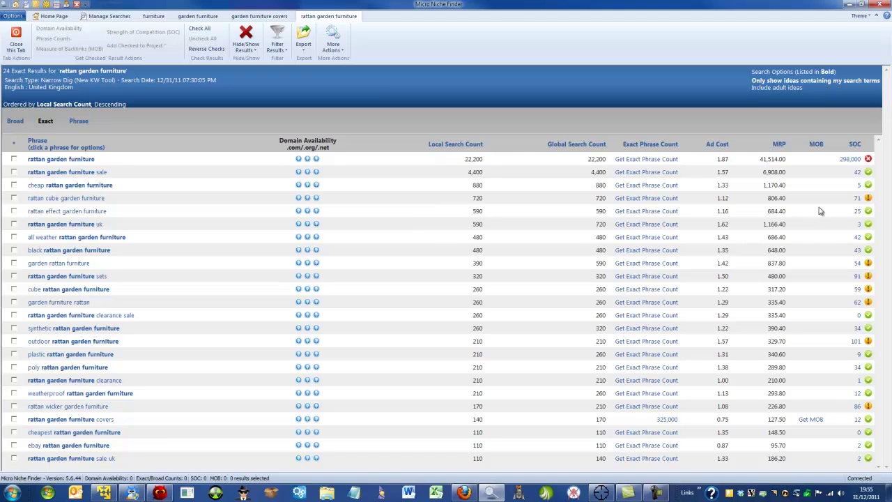
left_click(852, 145)
left_click(855, 146)
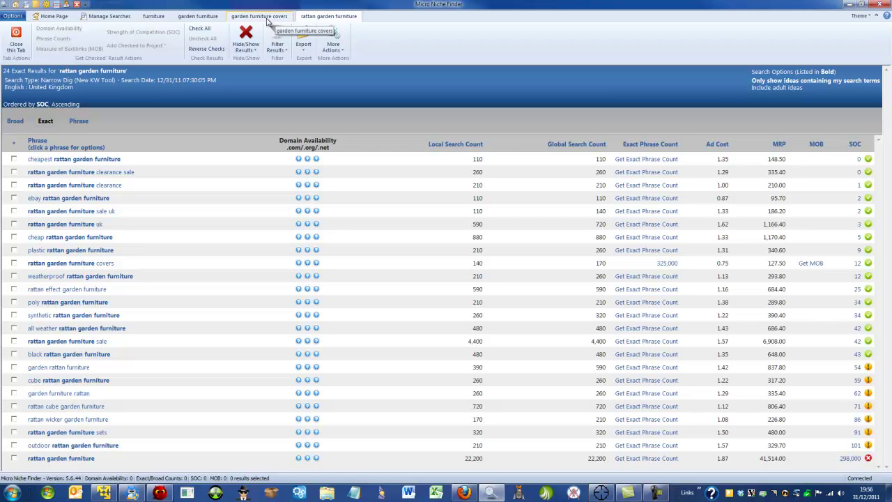
- Sort the rattan results by Local Search Count in descending order and view the new search options for "rattan garden furniture sale", including Narrow Dig
left_click(465, 144)
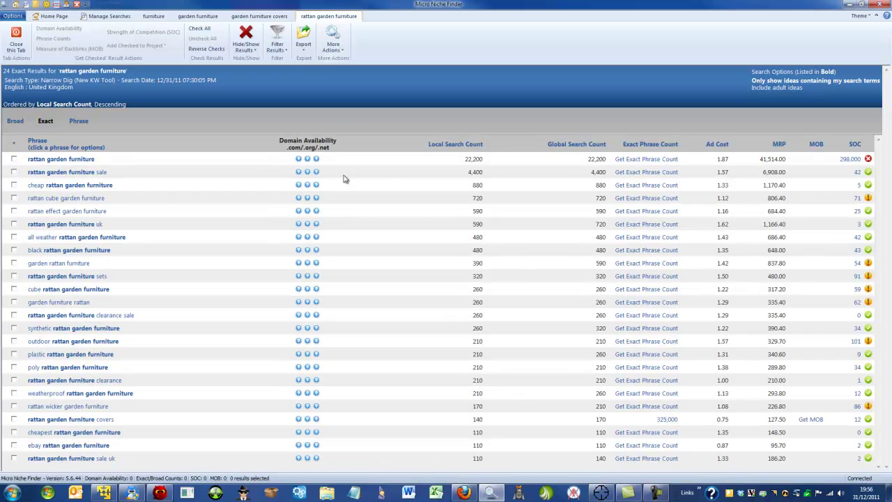
left_click(83, 177)
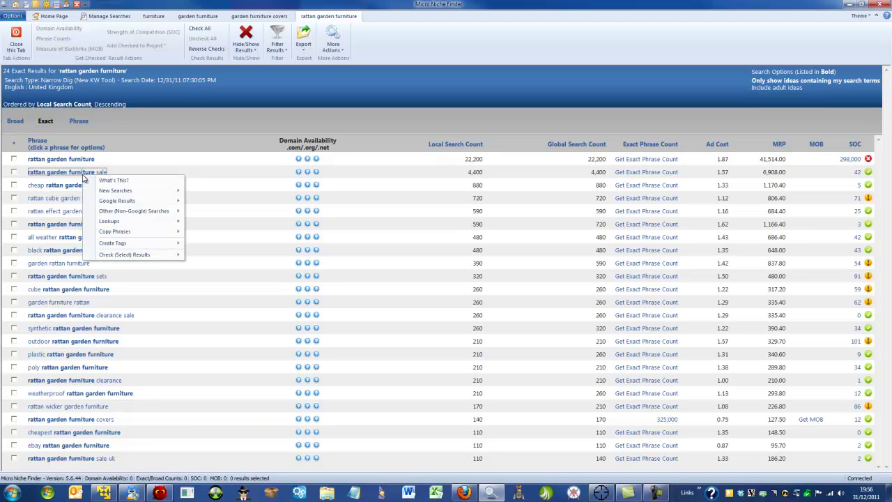
mouse_move(160, 190)
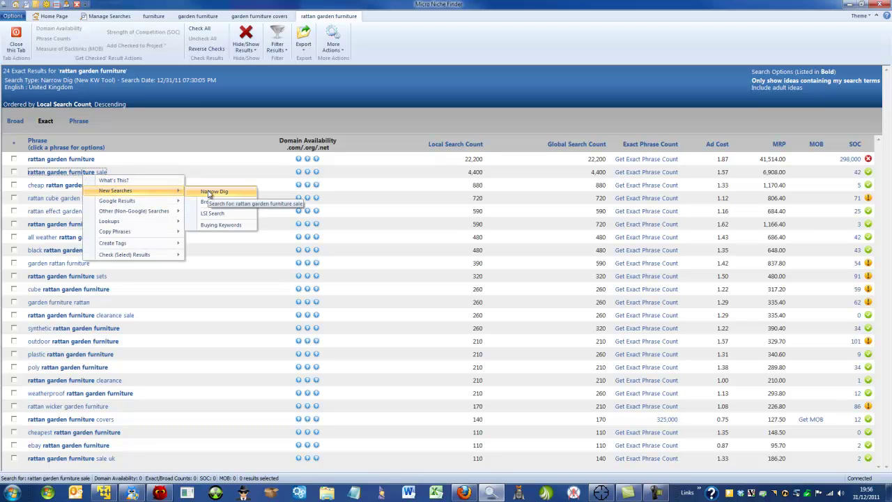
left_click(208, 164)
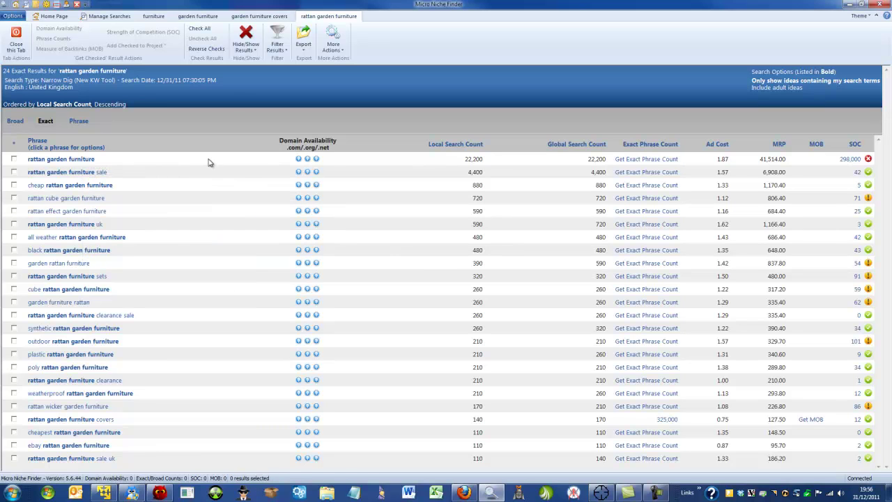